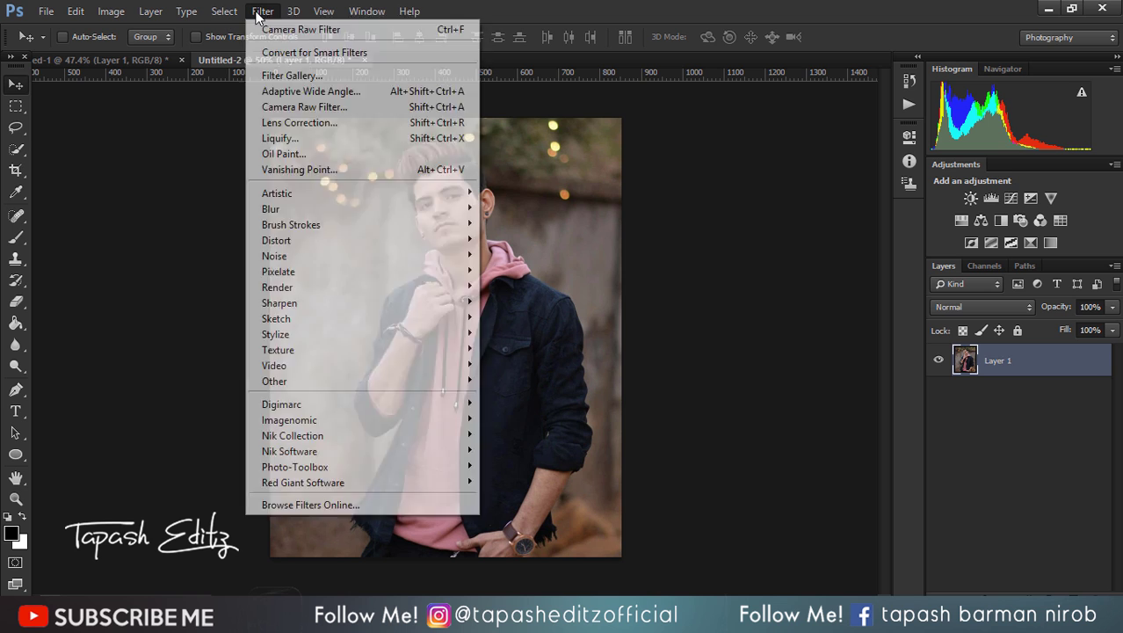
Step: Open the portrait layer in a full-screen Camera Raw Filter and set the white balance temperature to +5
left_click(301, 109)
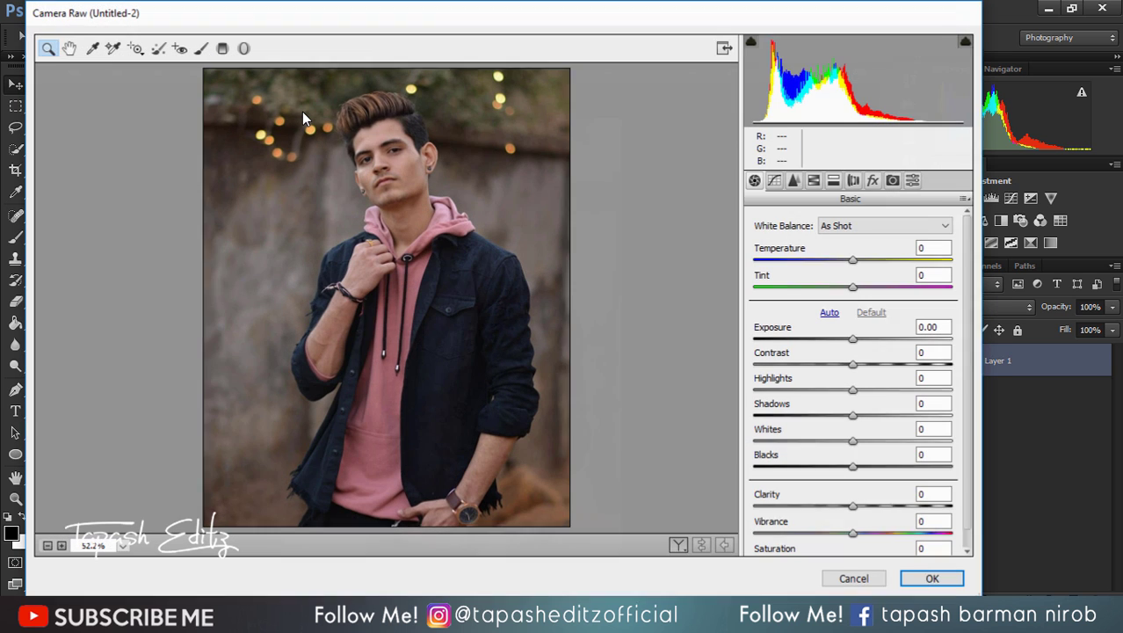
left_click(726, 50)
left_click(1005, 234)
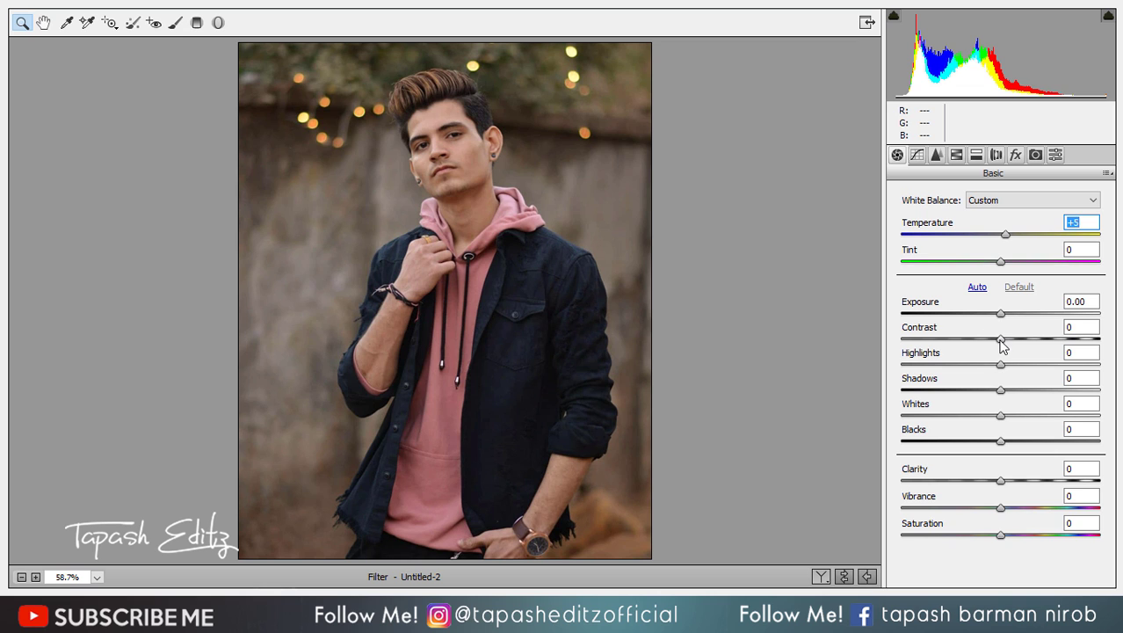
Step: Set the basic tones to Contrast -24, Highlights -47, Shadows +36 and Blacks -5
left_click_drag(1000, 339, 1035, 392)
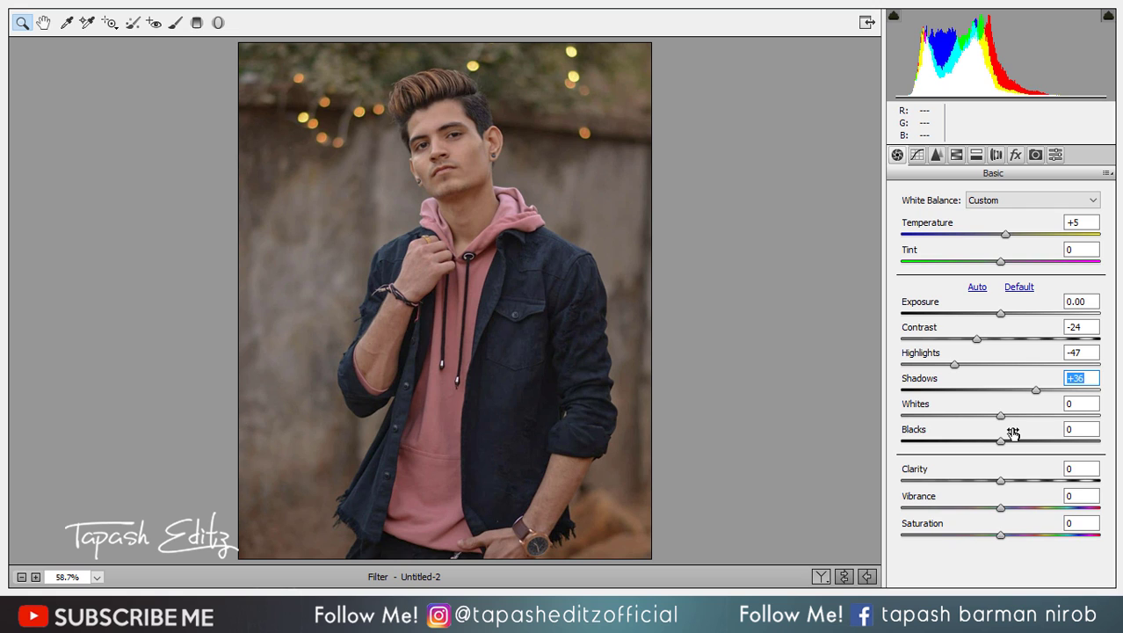
left_click_drag(1002, 442, 993, 444)
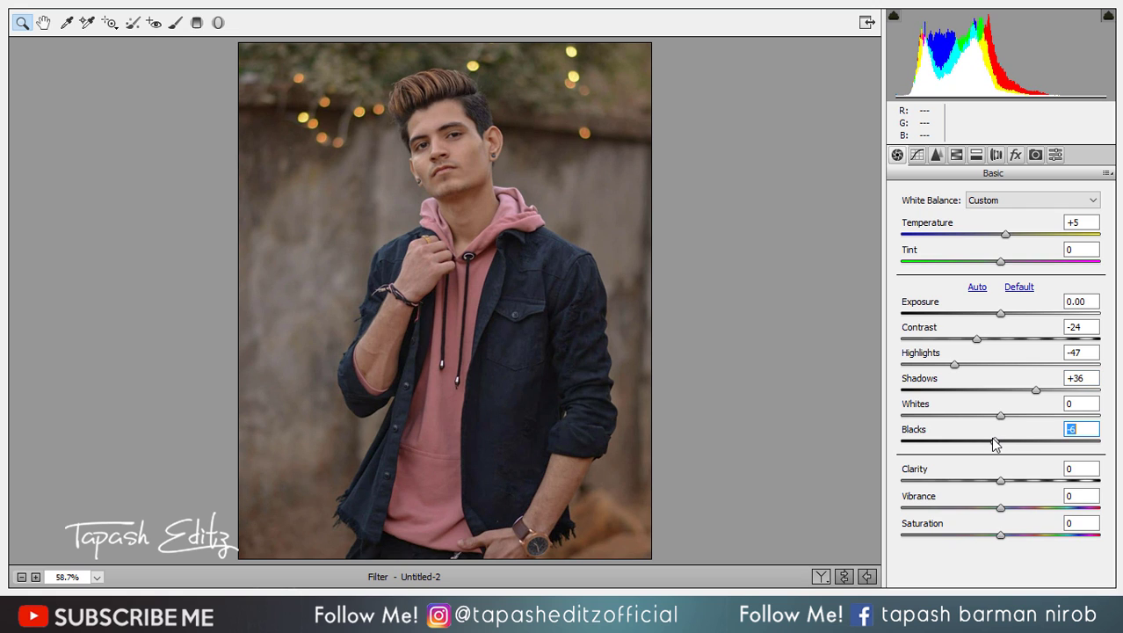
left_click(1086, 428)
key("BackSpace")
key("BackSpace")
type("-5")
key("Tab")
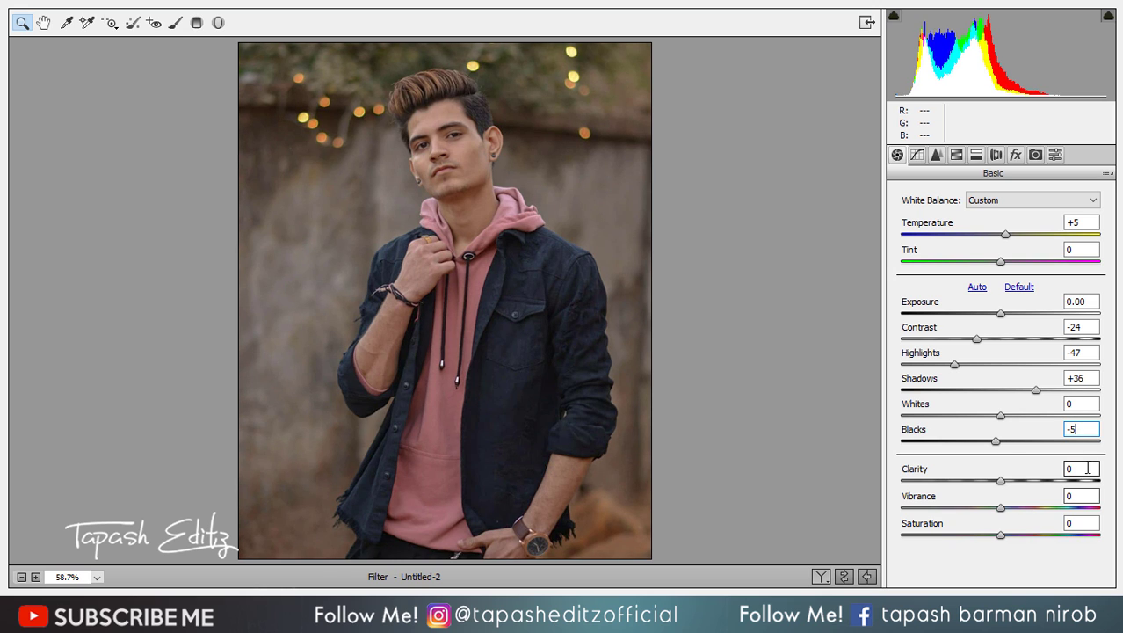
Step: Set Clarity to +53, Vibrance to +13 and Saturation to -22 in the basic adjustments
type("53")
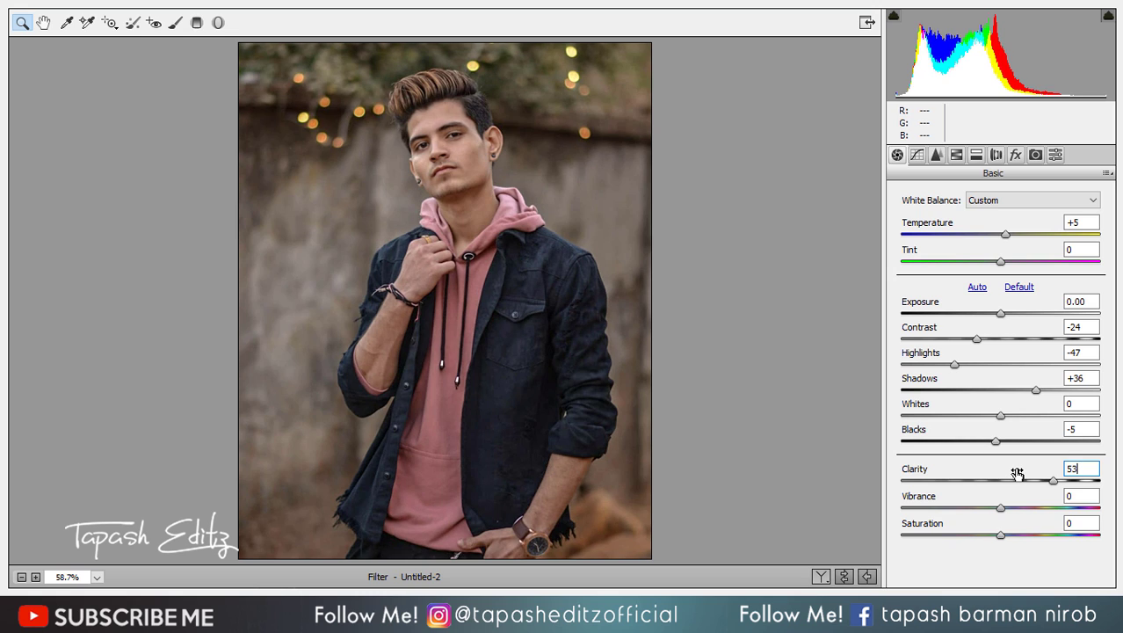
key("Tab")
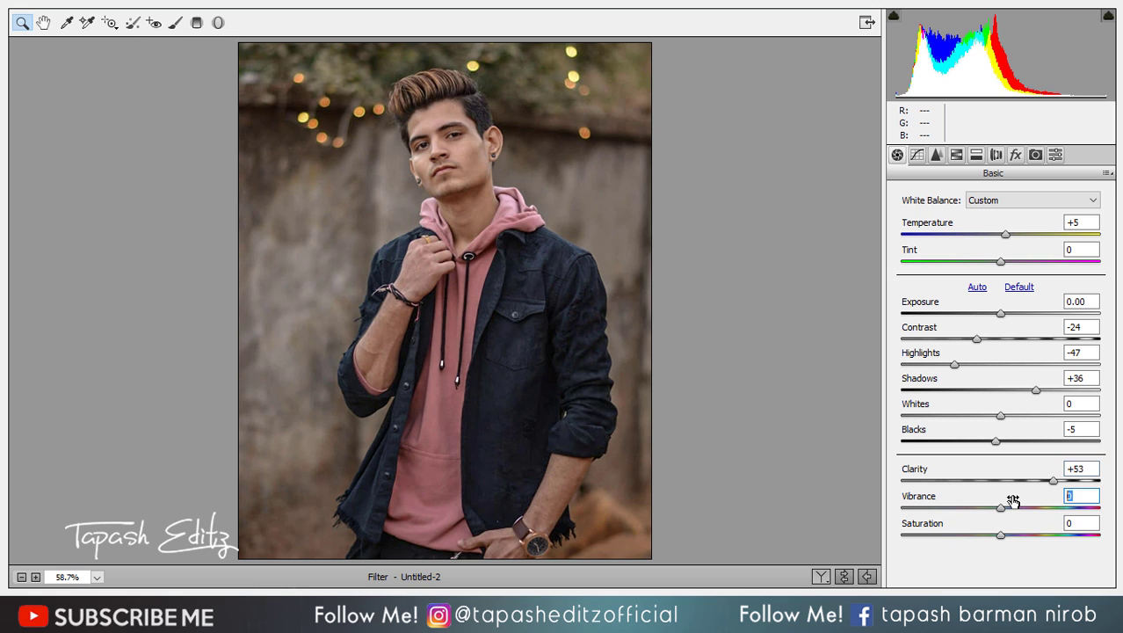
type("13")
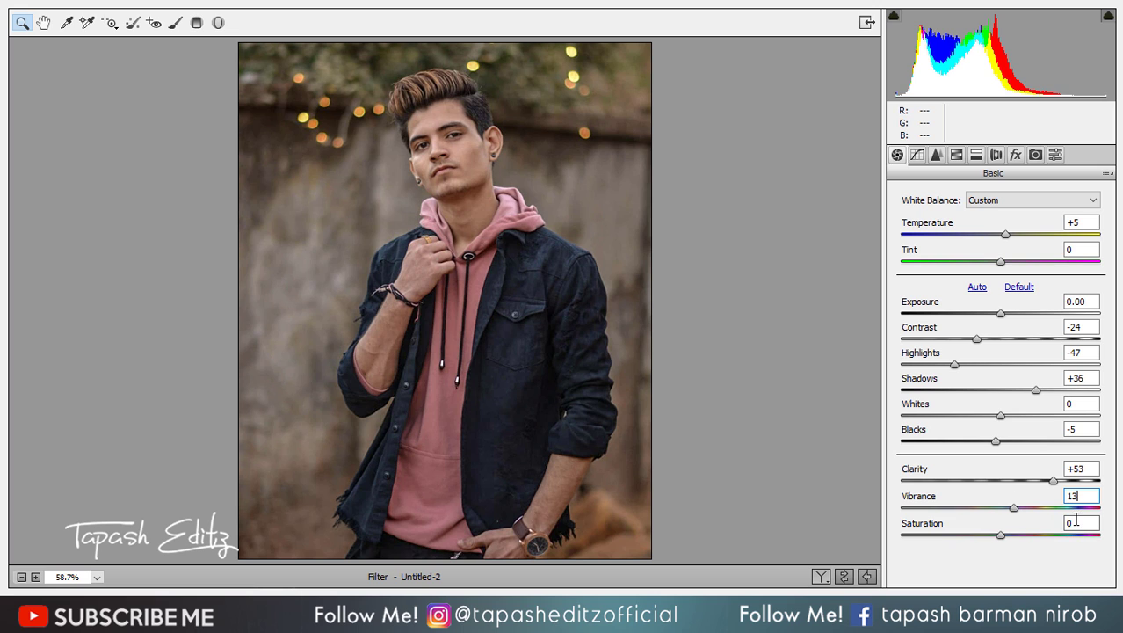
key("Tab")
type("-22")
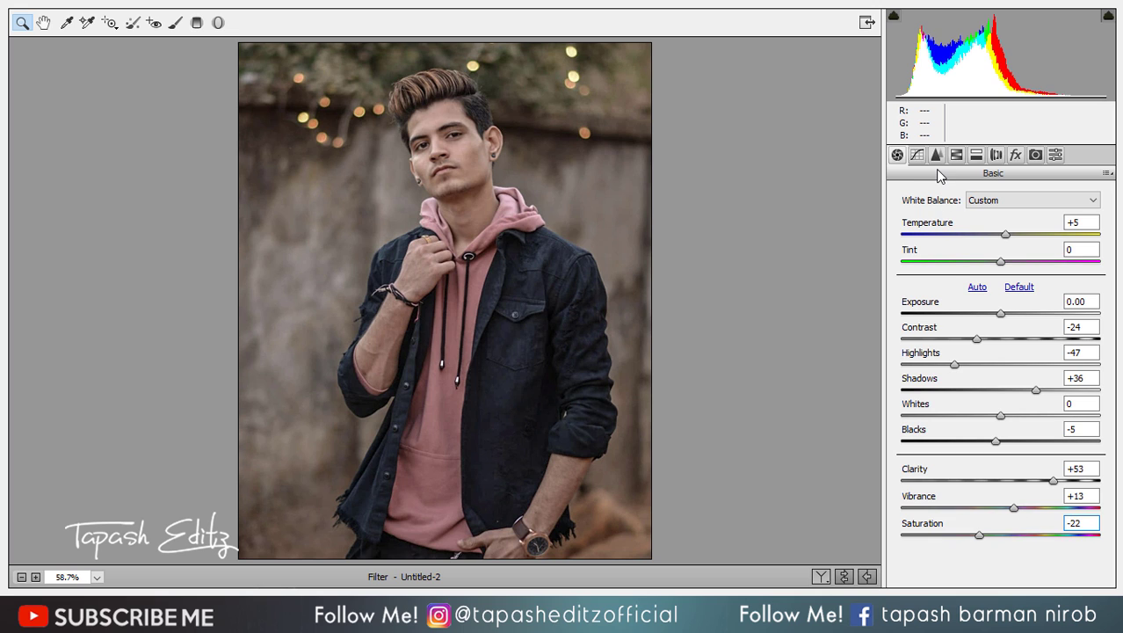
Step: Shift the HSL hues to Oranges -9, Yellows -53 and Greens -100
left_click(956, 154)
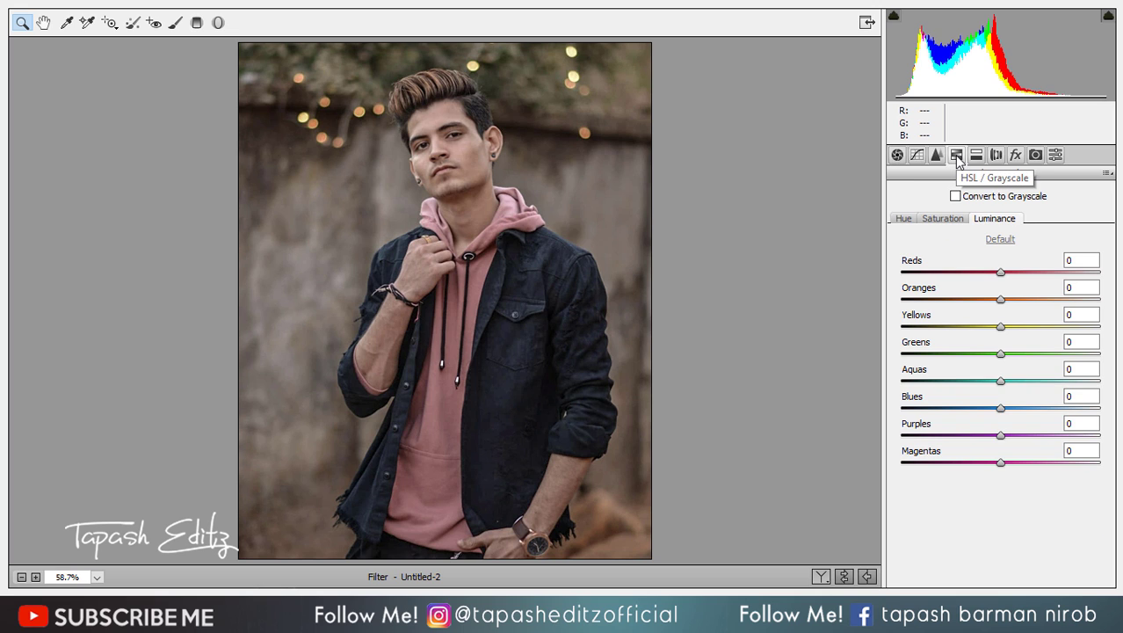
left_click(903, 218)
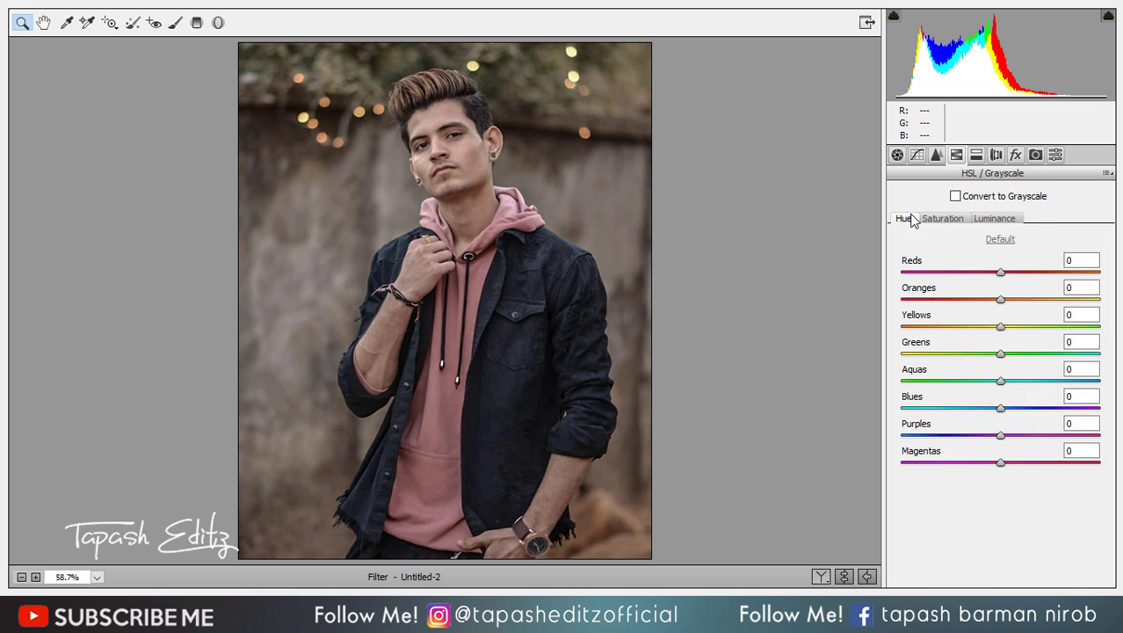
left_click(1072, 287)
left_click_drag(1003, 298, 955, 326)
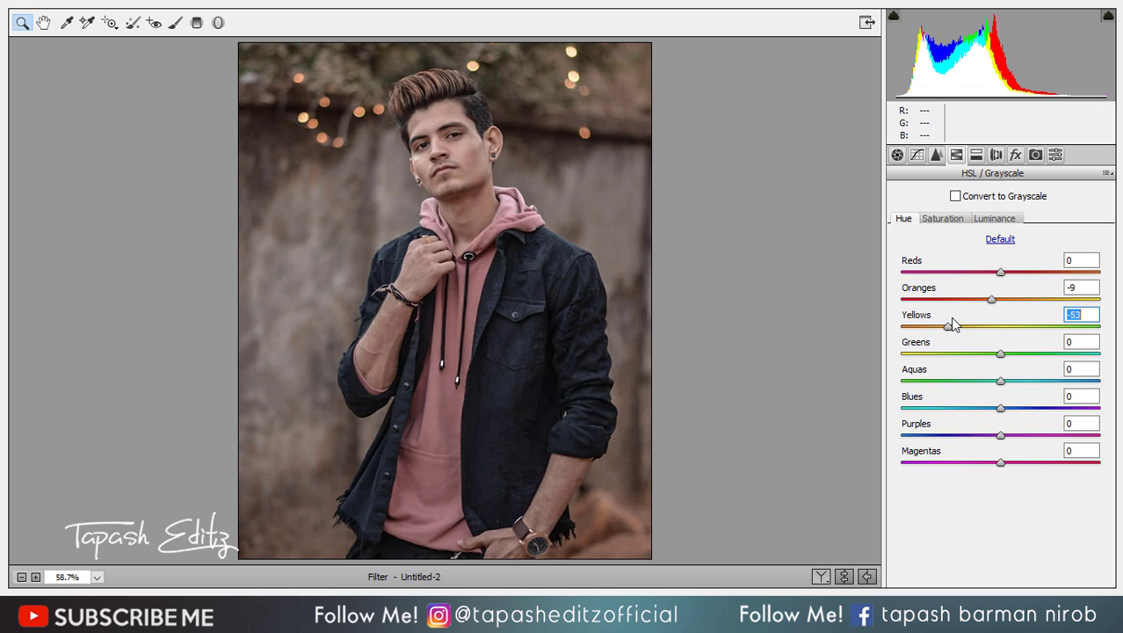
left_click_drag(1000, 353, 836, 344)
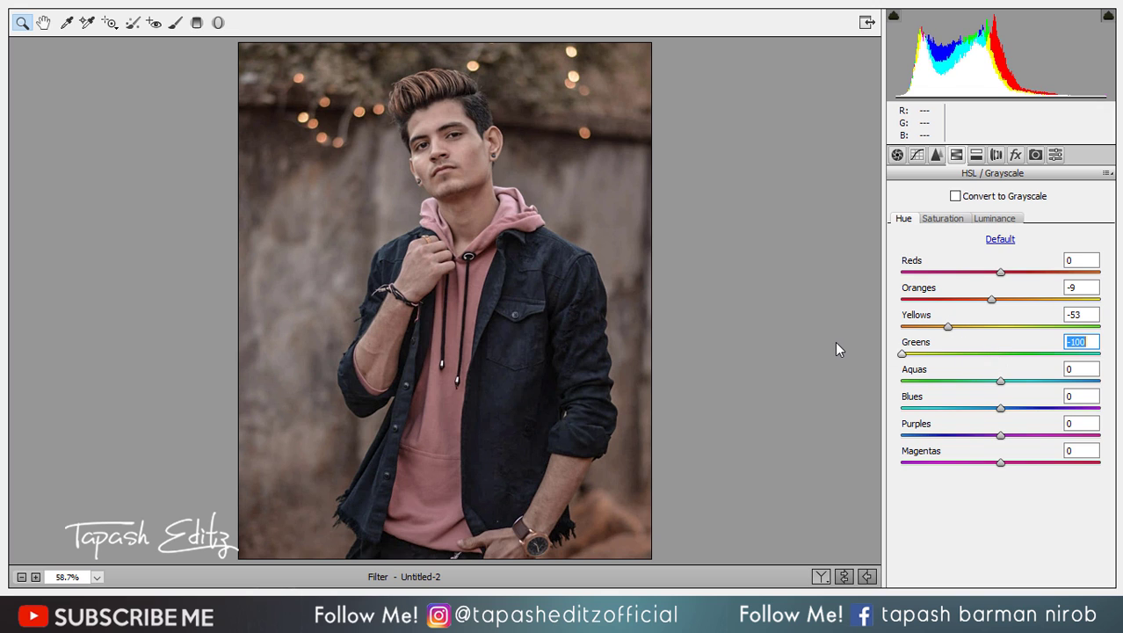
Step: Set the HSL saturation to Oranges -9, Yellows -53 and Greens -100
left_click(945, 222)
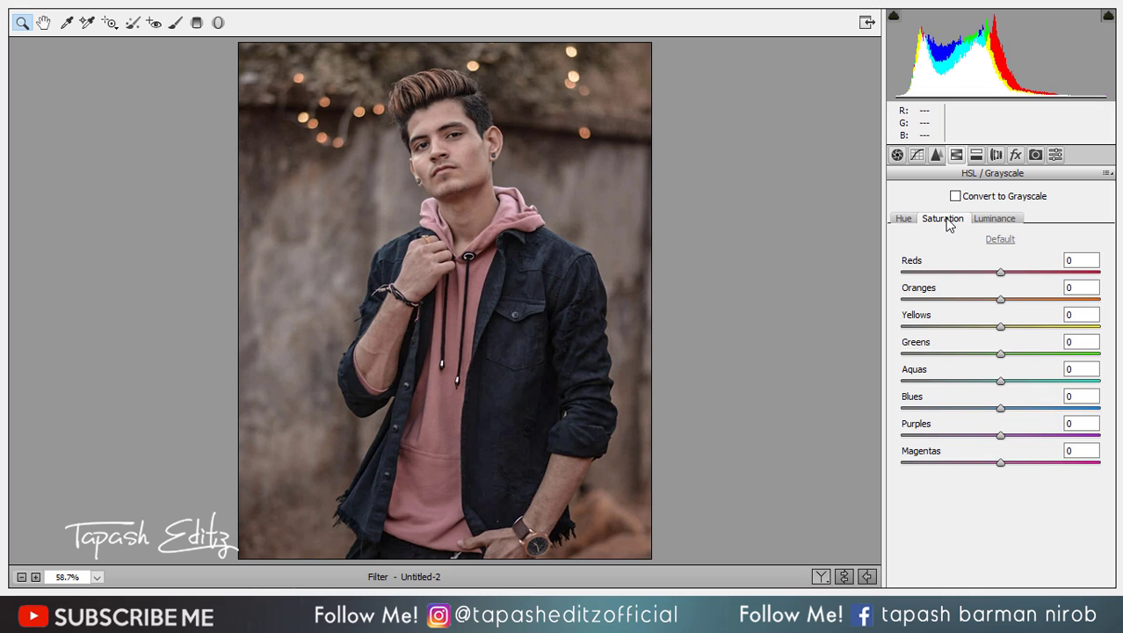
left_click(1077, 287)
type("-9")
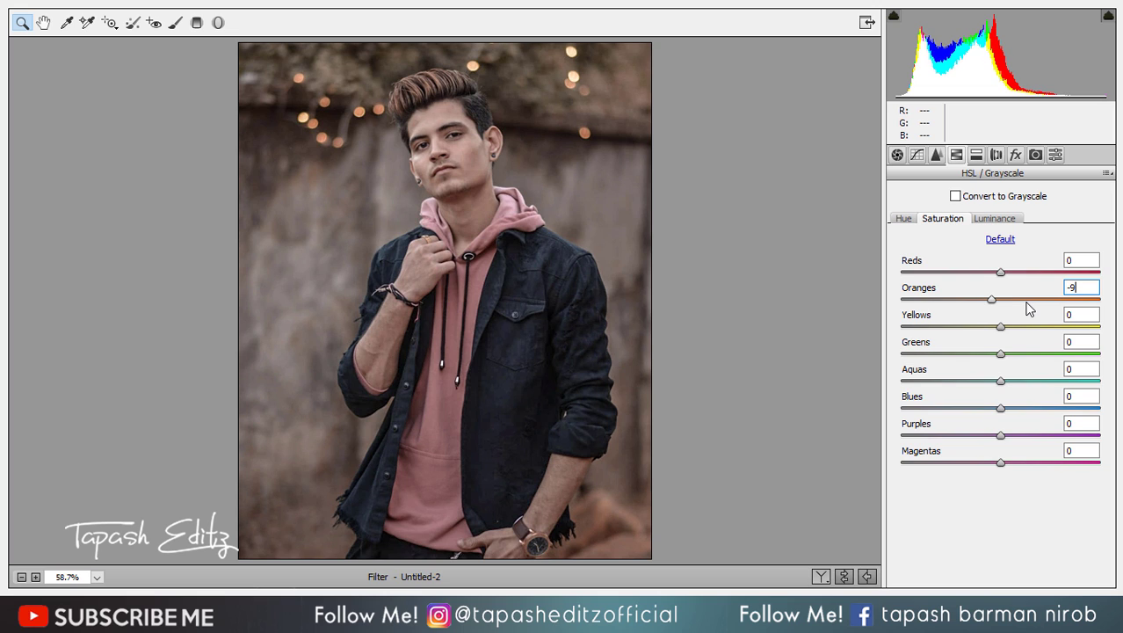
left_click(1090, 314)
type("-53")
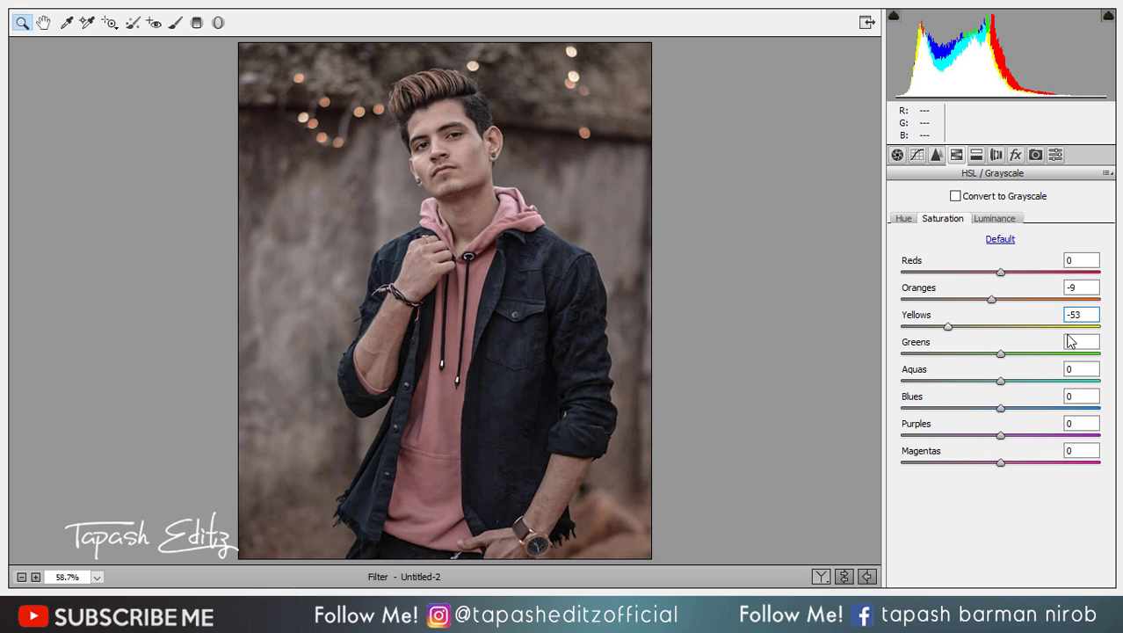
left_click_drag(1000, 354, 838, 361)
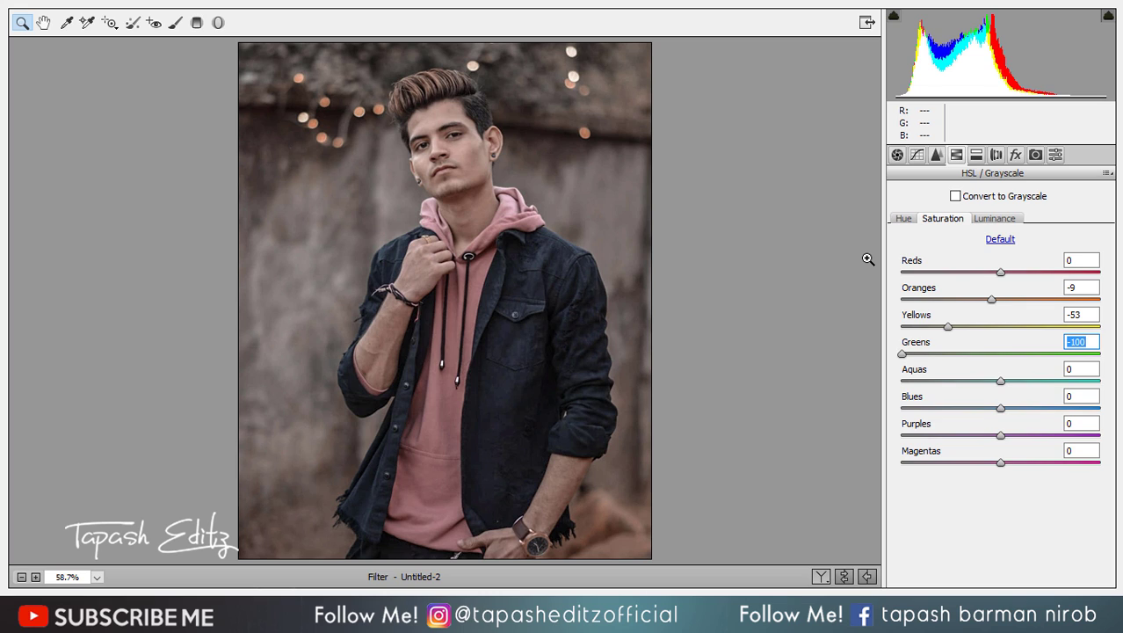
Step: Change the HSL saturation to Reds +34, Oranges +13, Yellows -69 and Aquas -100
left_click(905, 220)
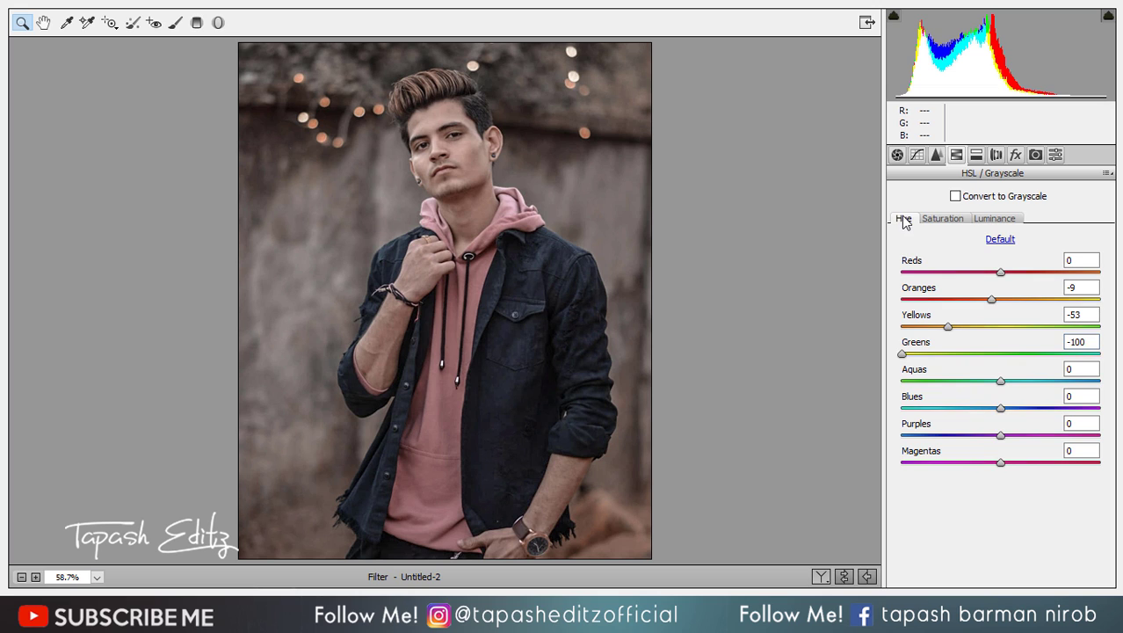
left_click(941, 220)
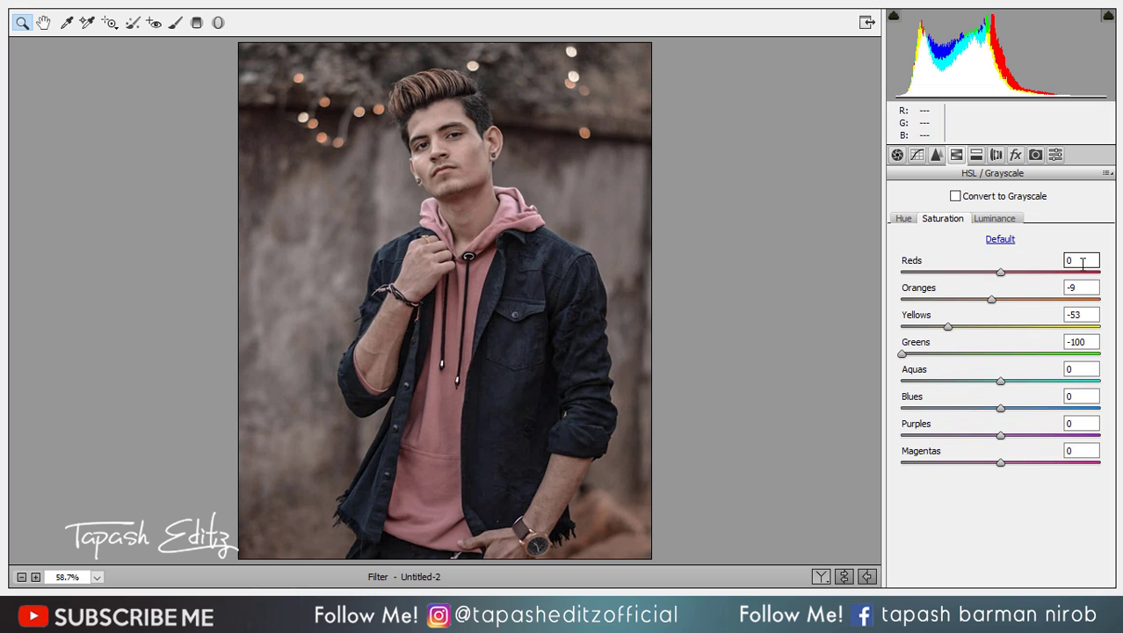
left_click(1082, 261)
type("34")
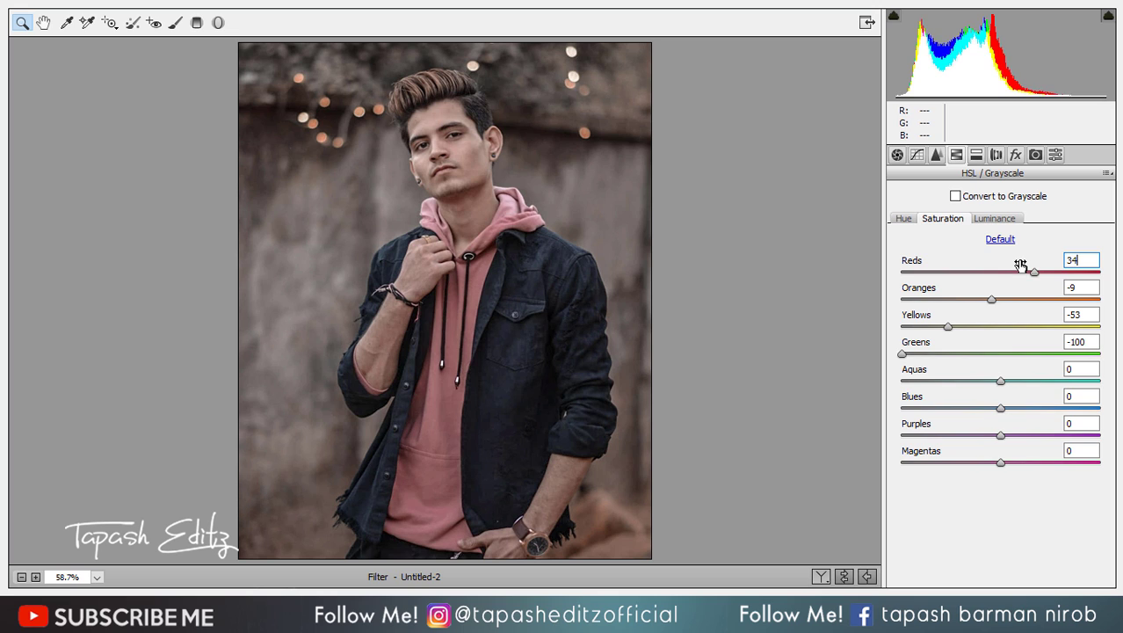
left_click(1087, 293)
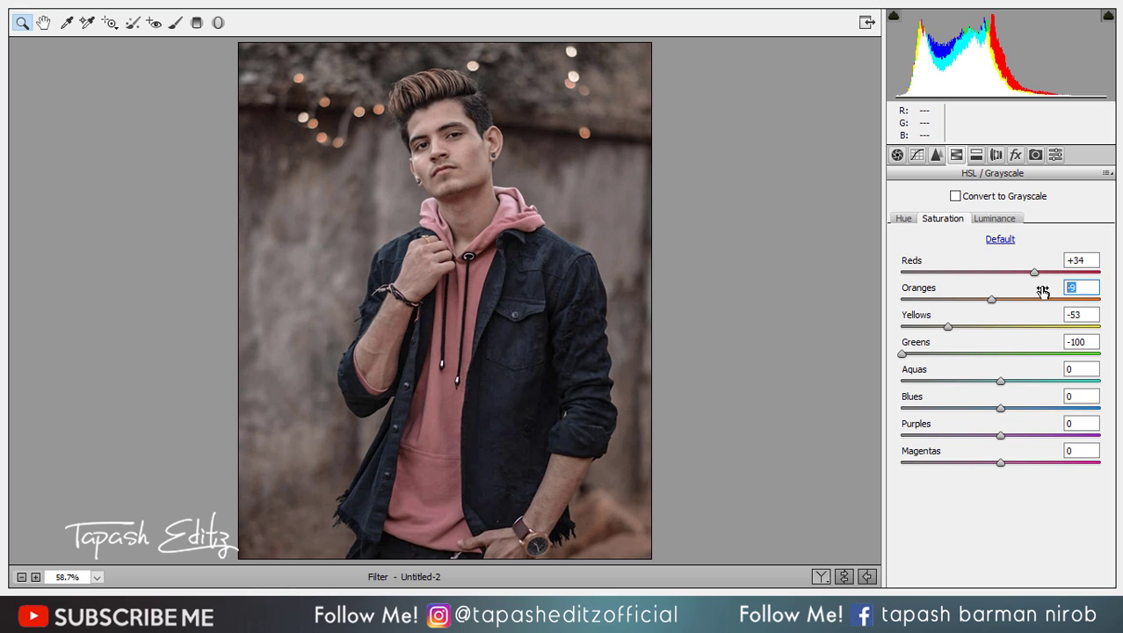
type("13")
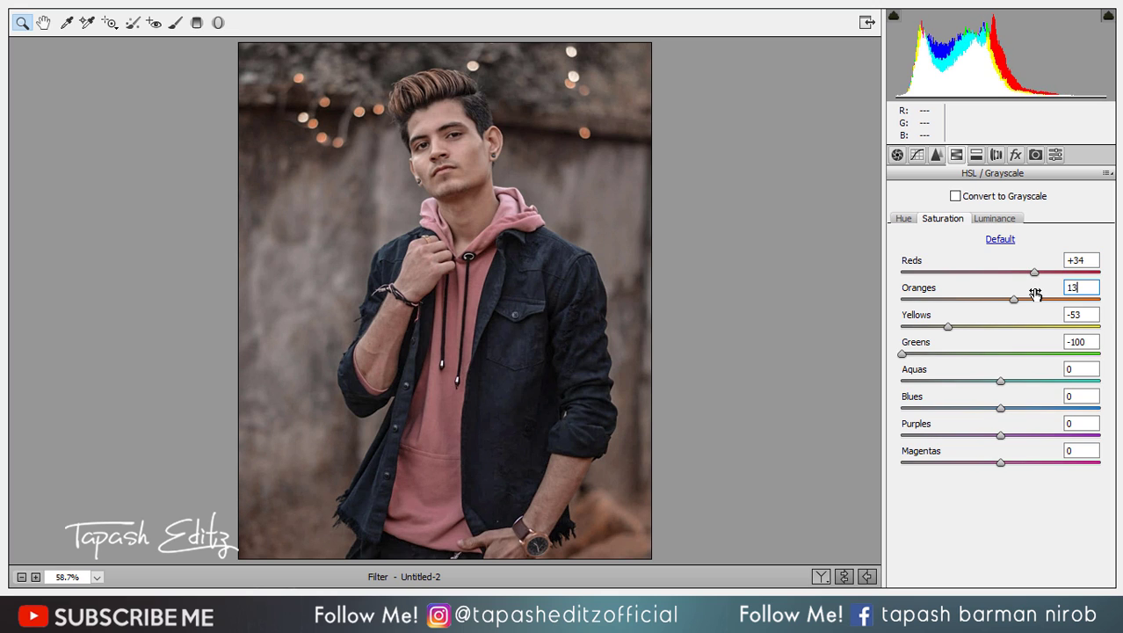
left_click(1089, 314)
type("-")
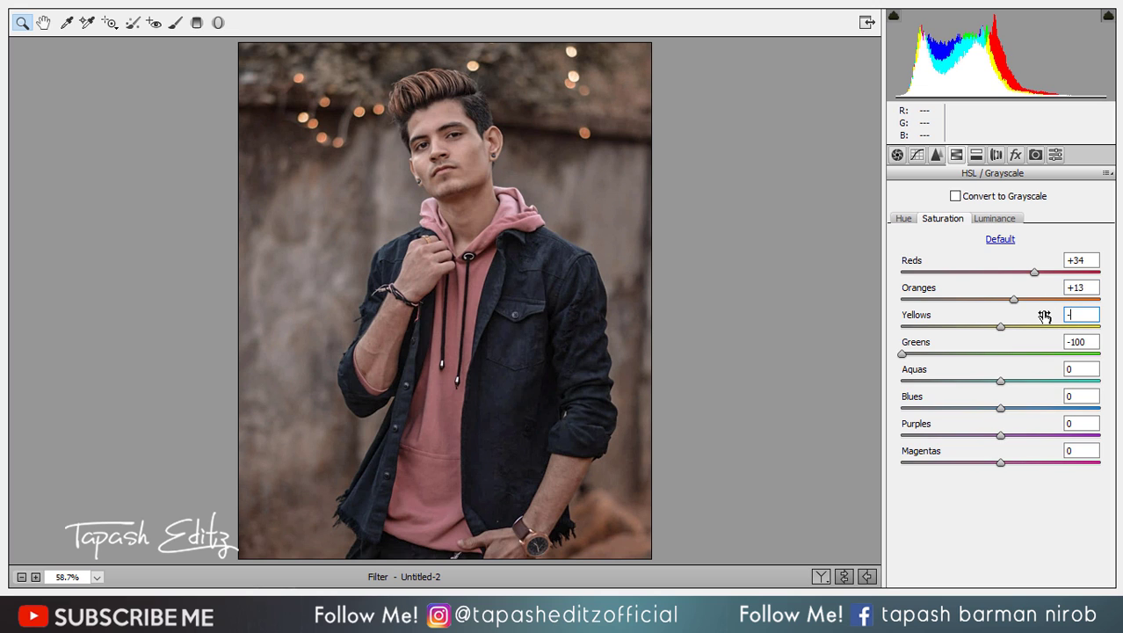
type("69")
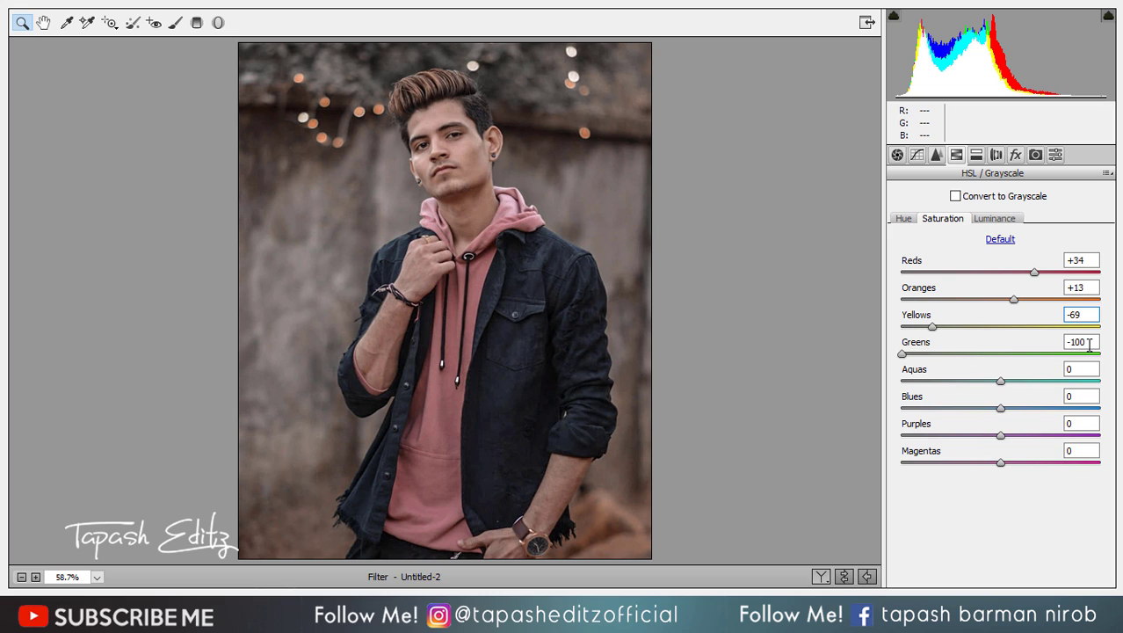
left_click_drag(1000, 381, 863, 387)
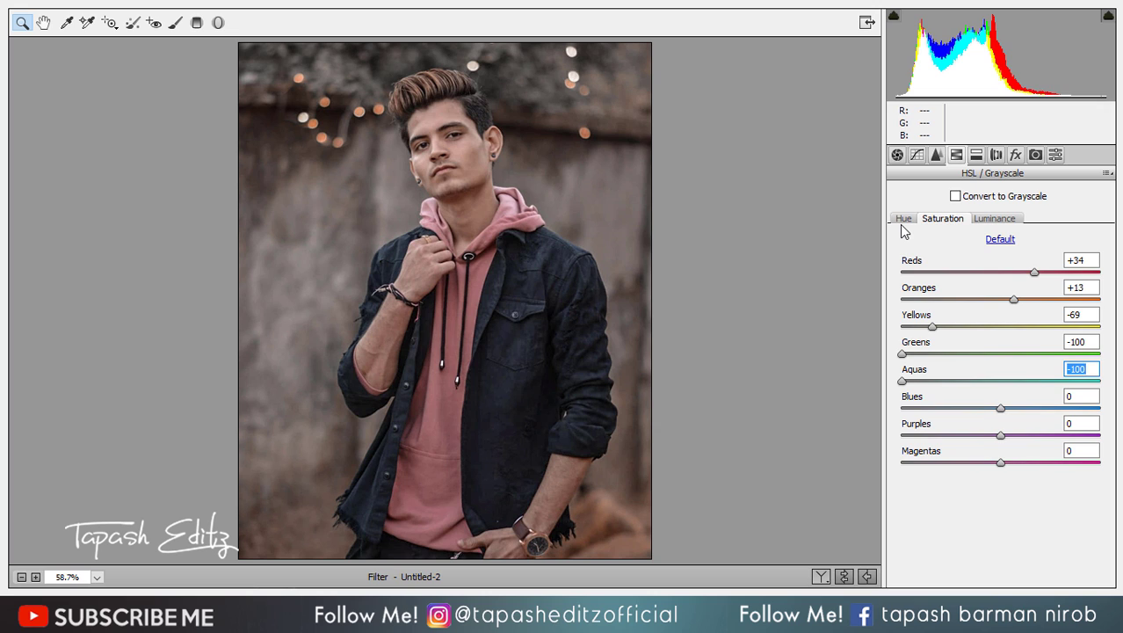
Step: Set the Oranges luminance to +21 and add a post-crop vignette with Amount -34, Midpoint 47 and Roundness +48
left_click(985, 219)
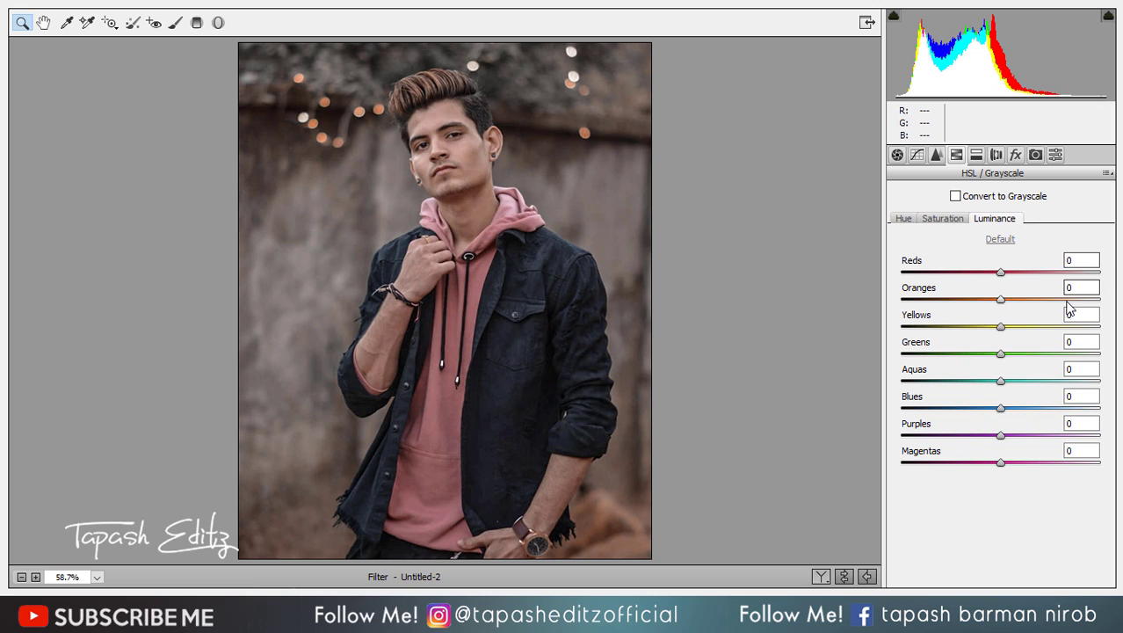
mouse_move(1006, 300)
left_mouse_down()
mouse_move(1055, 303)
mouse_move(1012, 300)
mouse_move(1022, 303)
left_mouse_up()
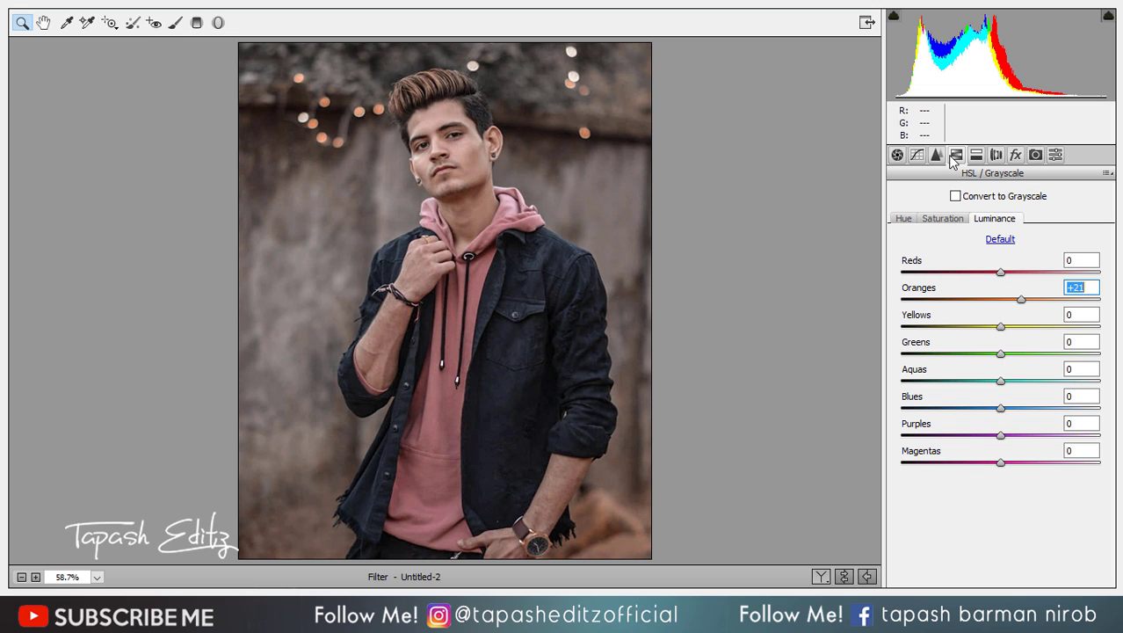
left_click(1016, 156)
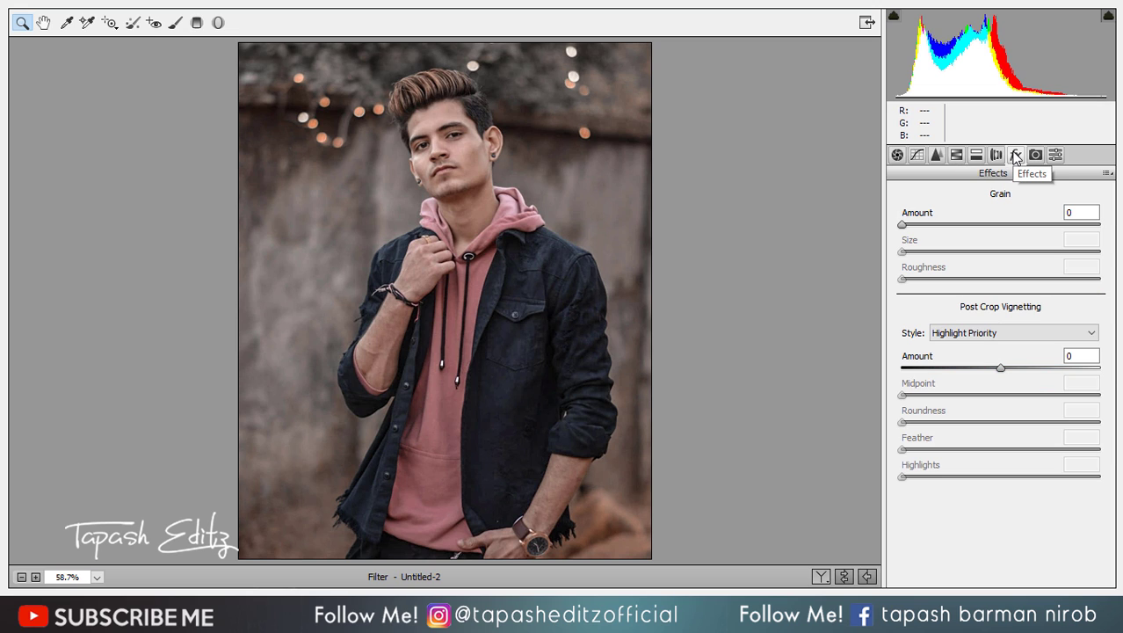
left_click(1072, 356)
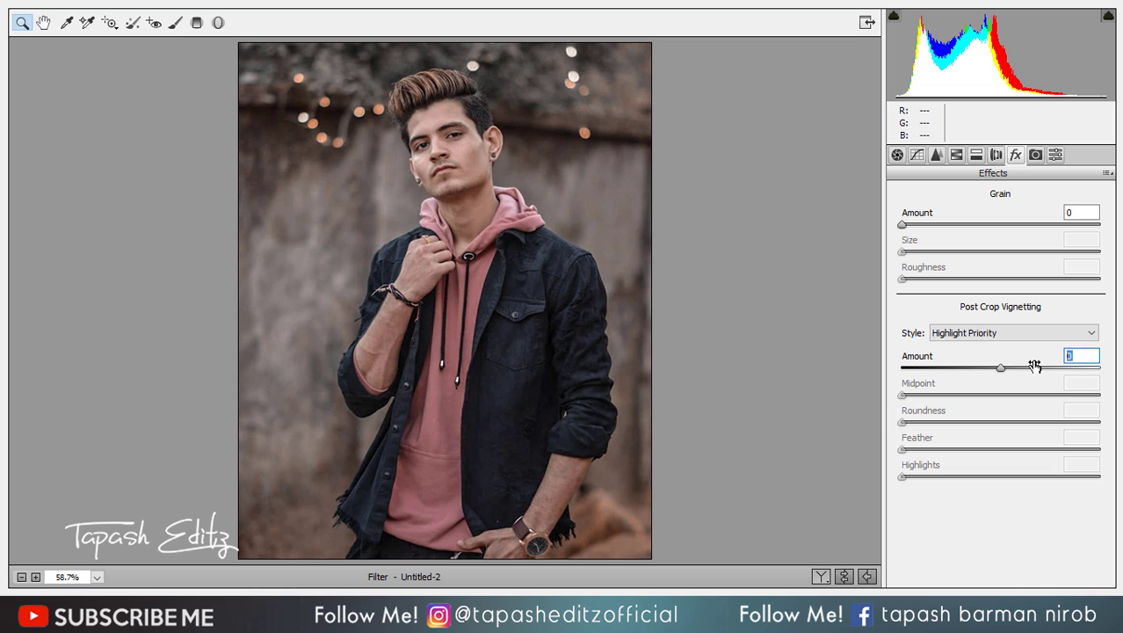
left_click_drag(1000, 368, 1052, 426)
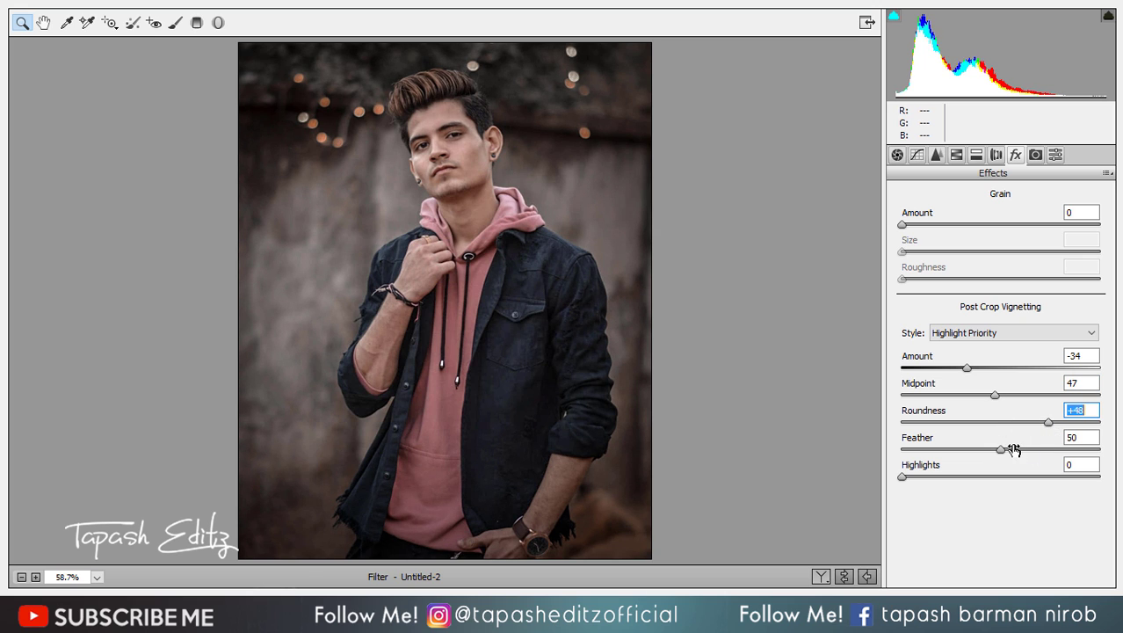
Step: Set the sharpening amount to 33 and apply a slight luminance noise reduction
left_click(918, 155)
left_click(936, 155)
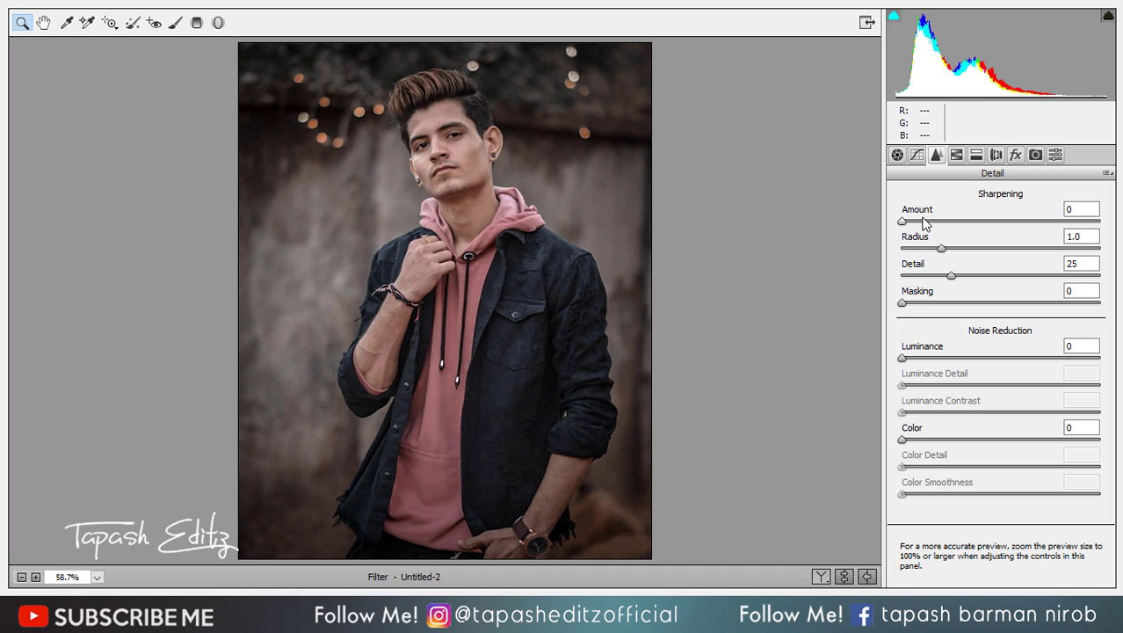
left_click_drag(920, 220, 945, 220)
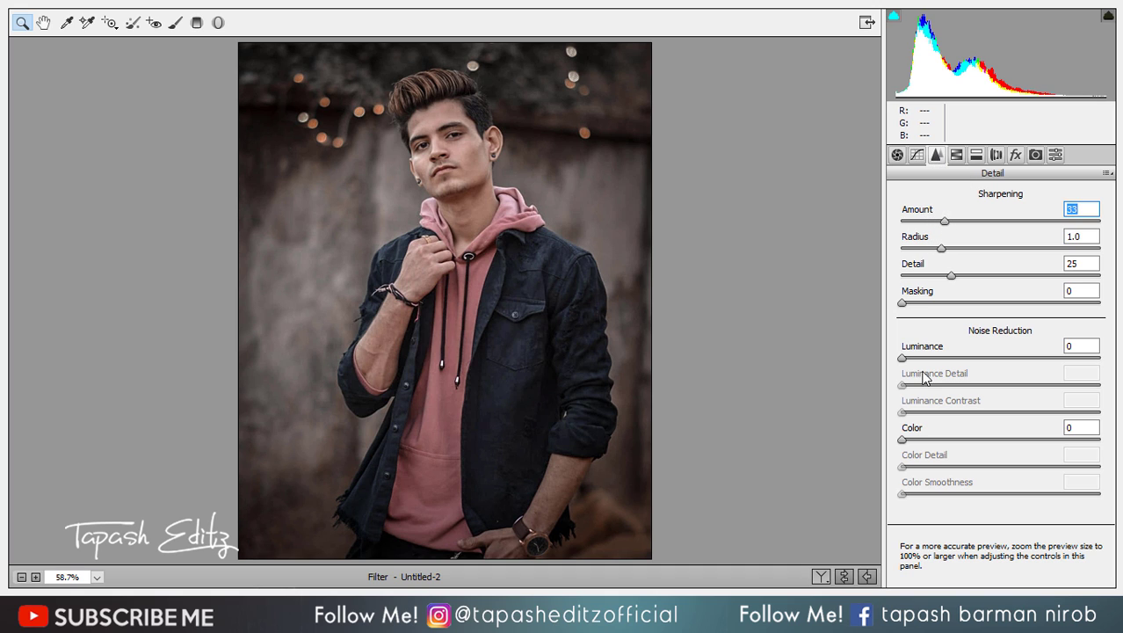
left_click_drag(931, 356, 921, 355)
Step: Deepen the Blacks to -12 in the basic adjustments
left_click(897, 155)
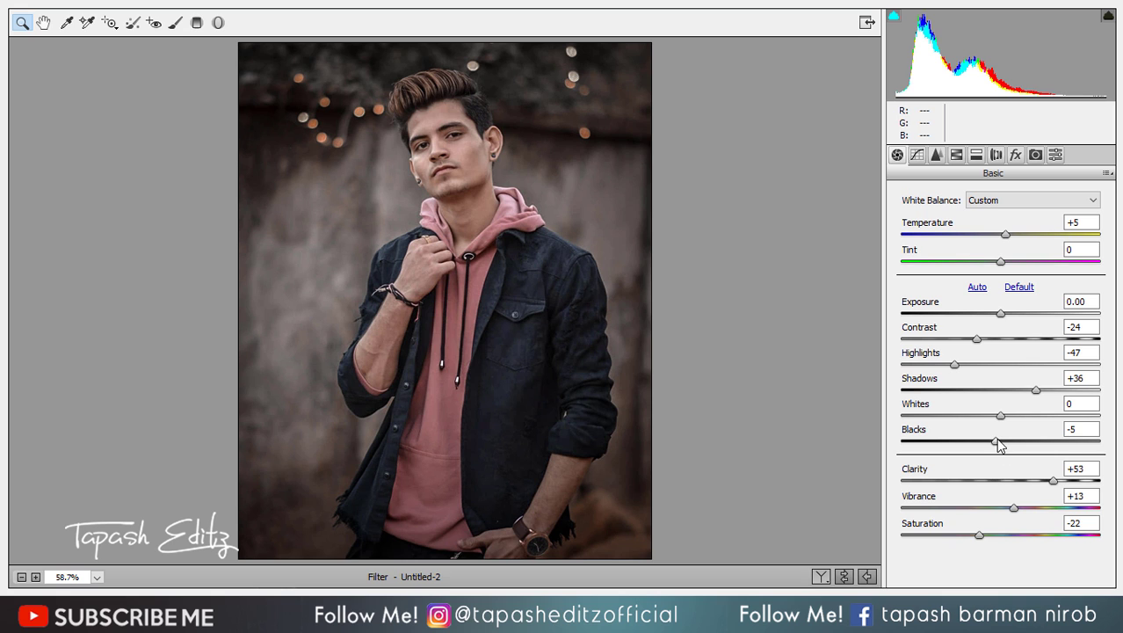
mouse_move(995, 440)
left_mouse_down()
mouse_move(979, 442)
mouse_move(989, 440)
left_mouse_up()
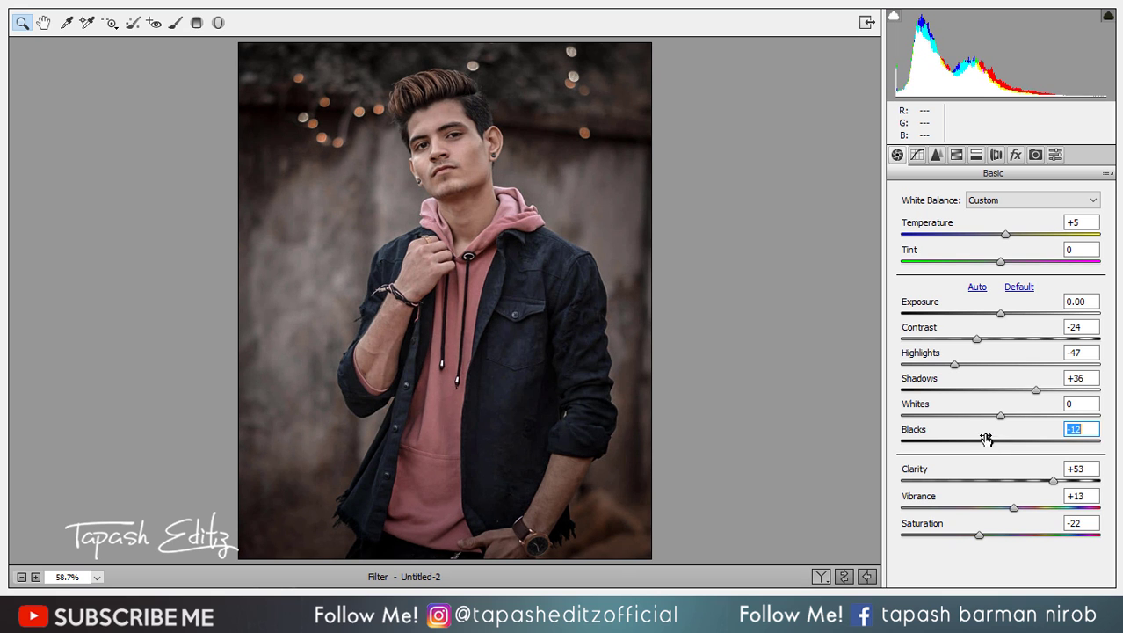
Step: Lift the black point of the RGB point tone curve to Input 16, Output 25 and apply the filter
left_click(916, 154)
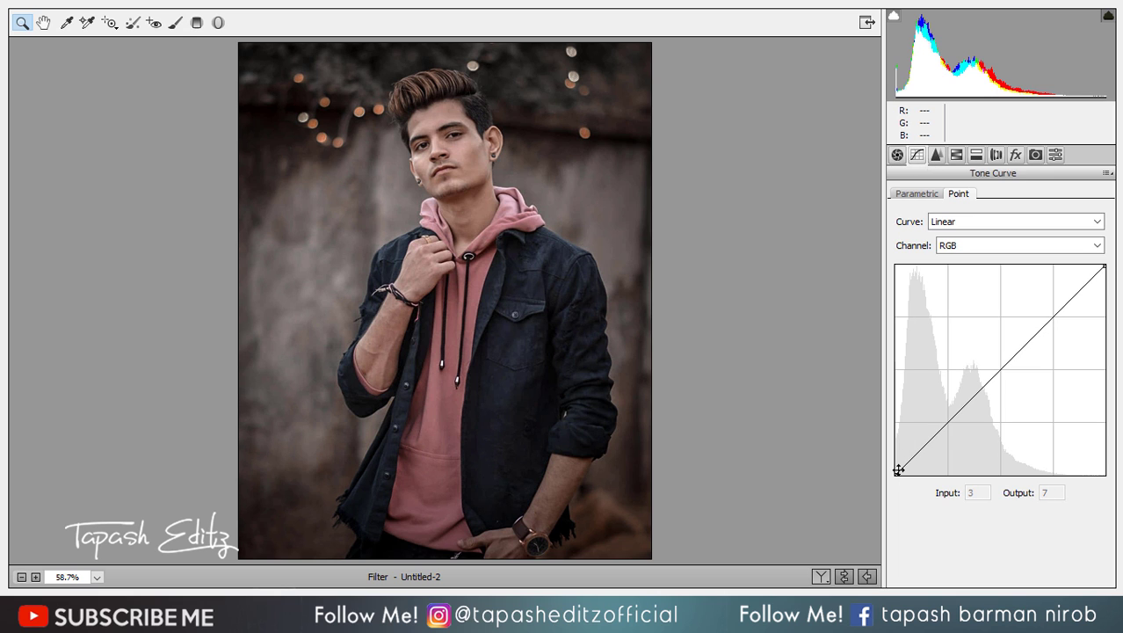
left_click_drag(898, 471, 908, 453)
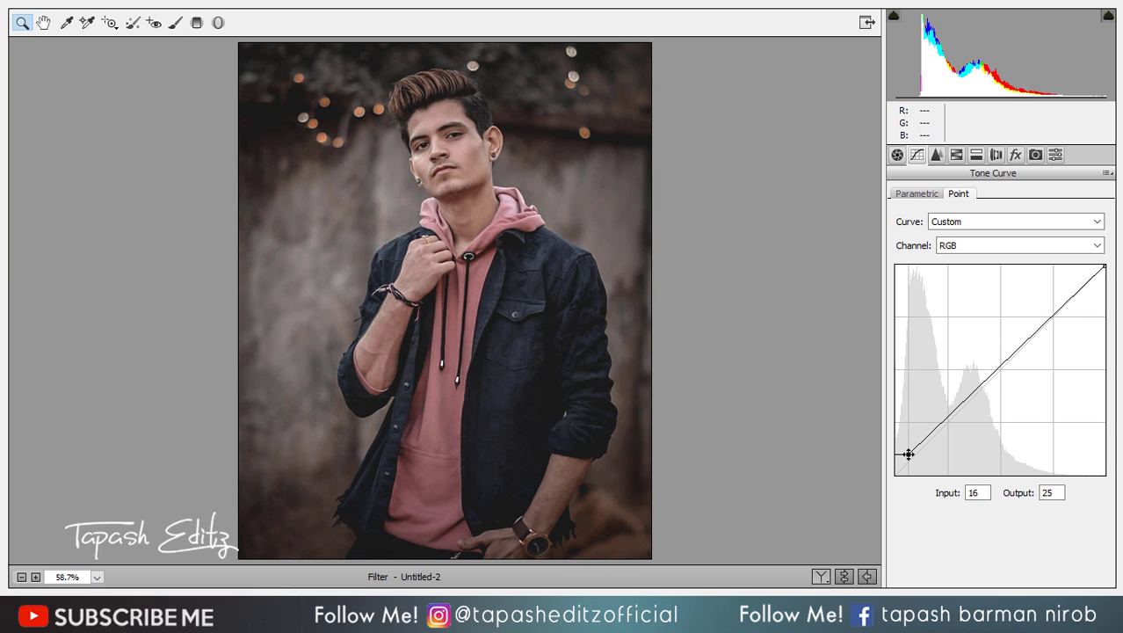
left_click(1080, 603)
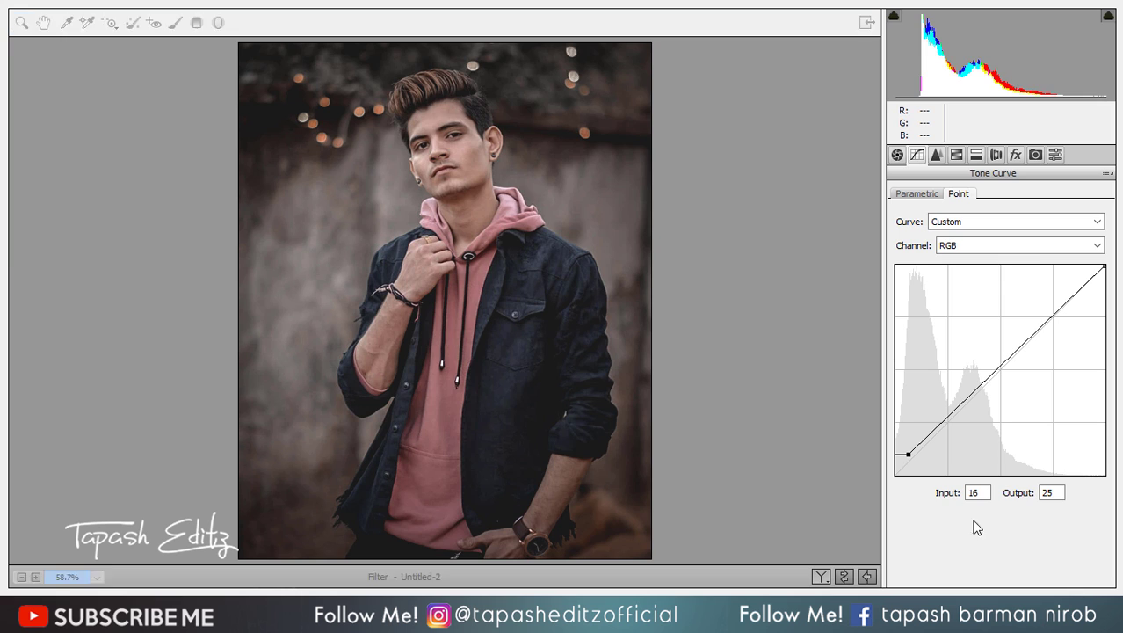
Step: Add a Selective Color adjustment layer and set its Blacks to Yellow +2% and Black +3%
scroll(546, 324, "down", 7)
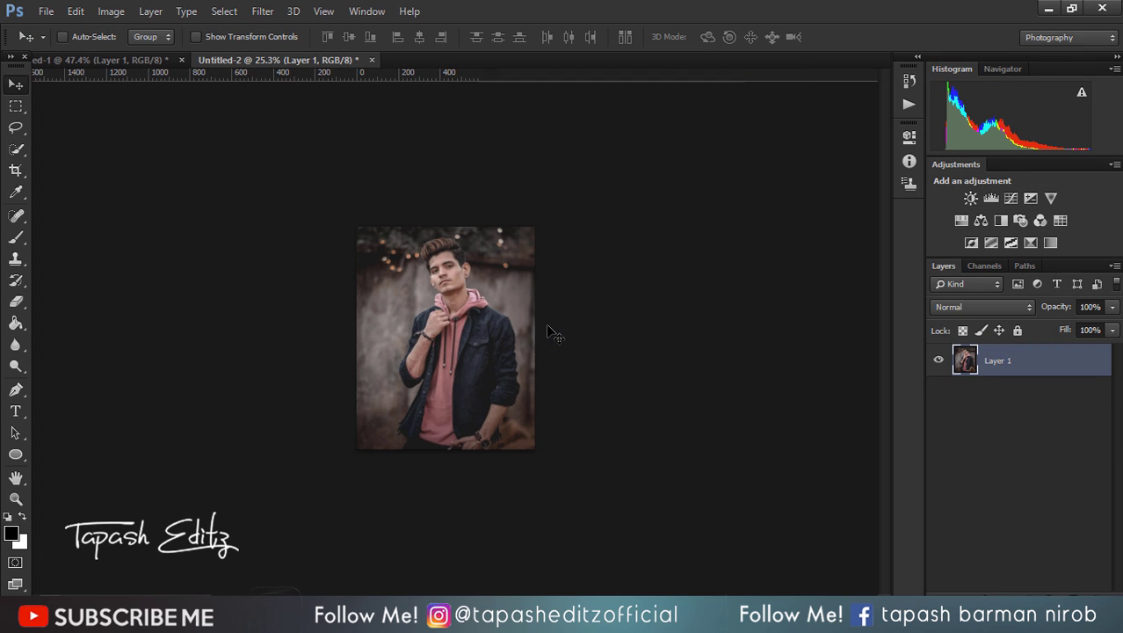
scroll(547, 324, "up", 4)
scroll(547, 325, "up", 1)
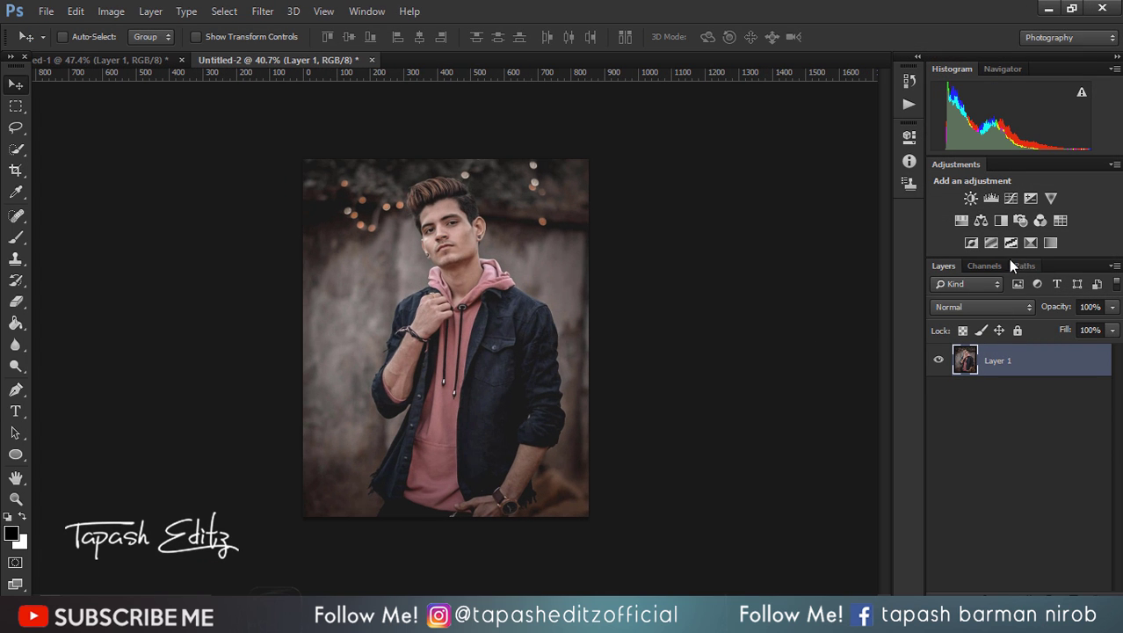
left_click(1031, 242)
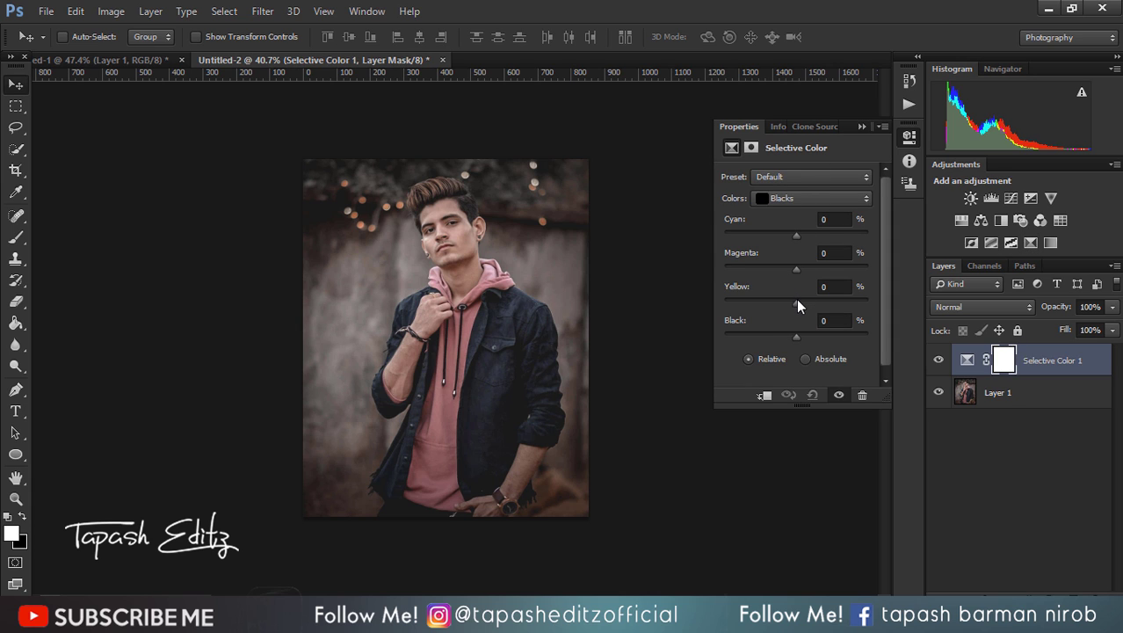
left_click_drag(796, 301, 797, 305)
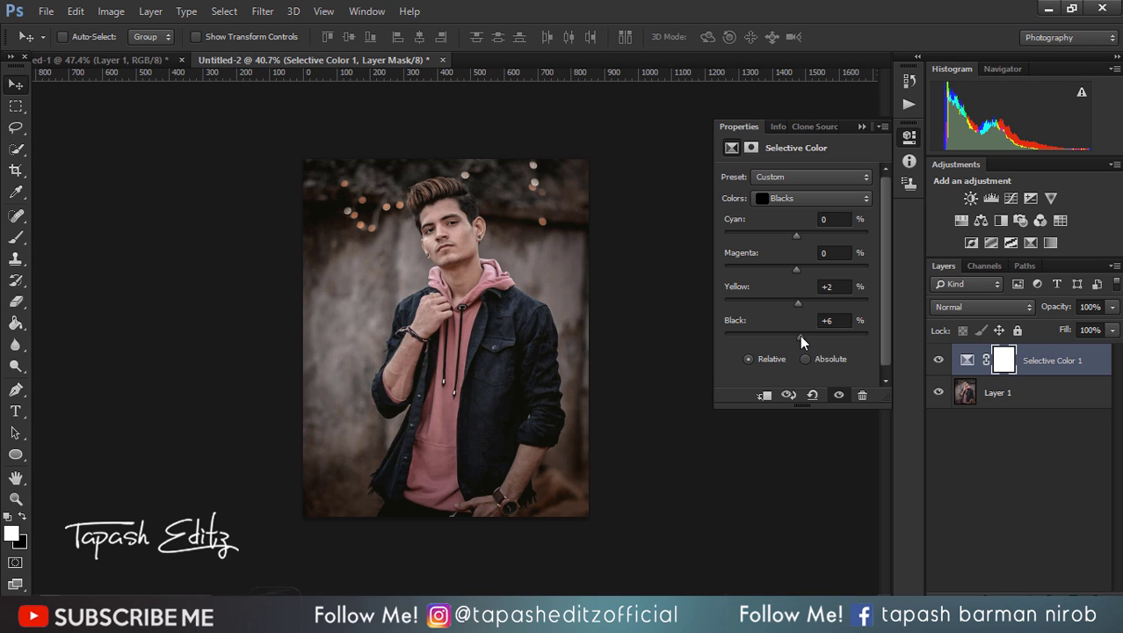
left_click_drag(799, 335, 797, 335)
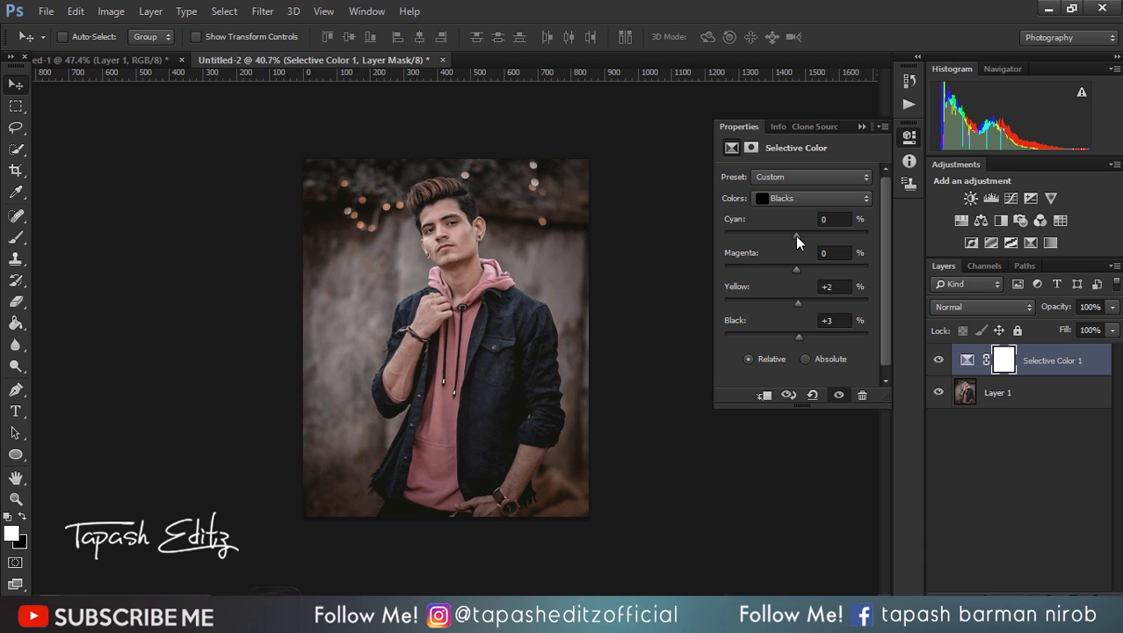
Step: Merge the Selective Color adjustment layer down into the photo layer
left_click(860, 129)
right_click(977, 365)
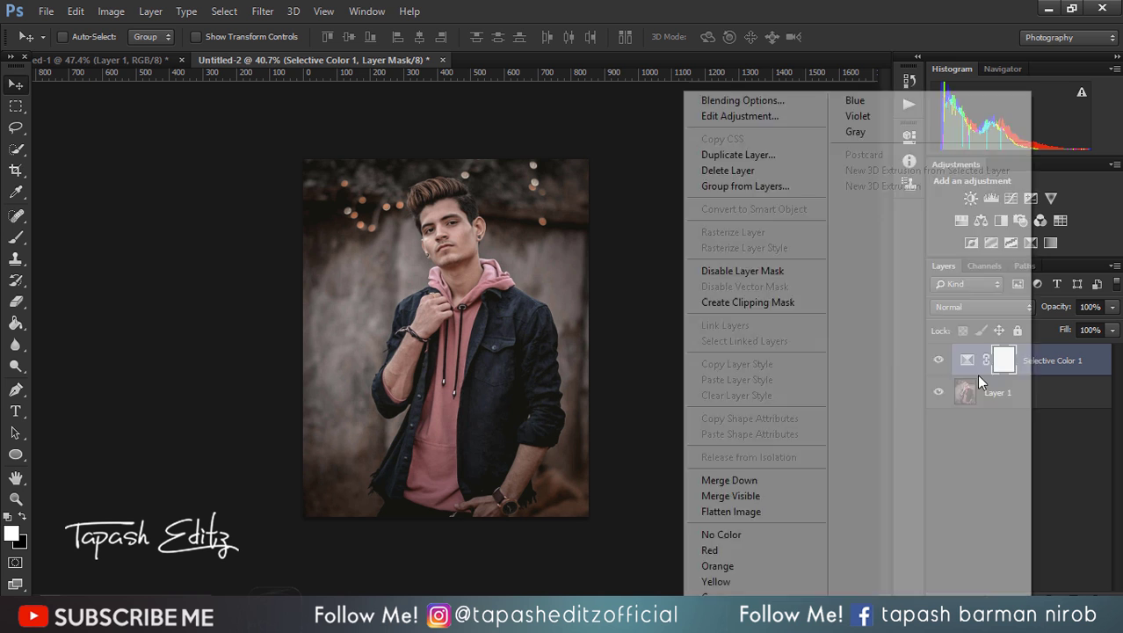
left_click(809, 480)
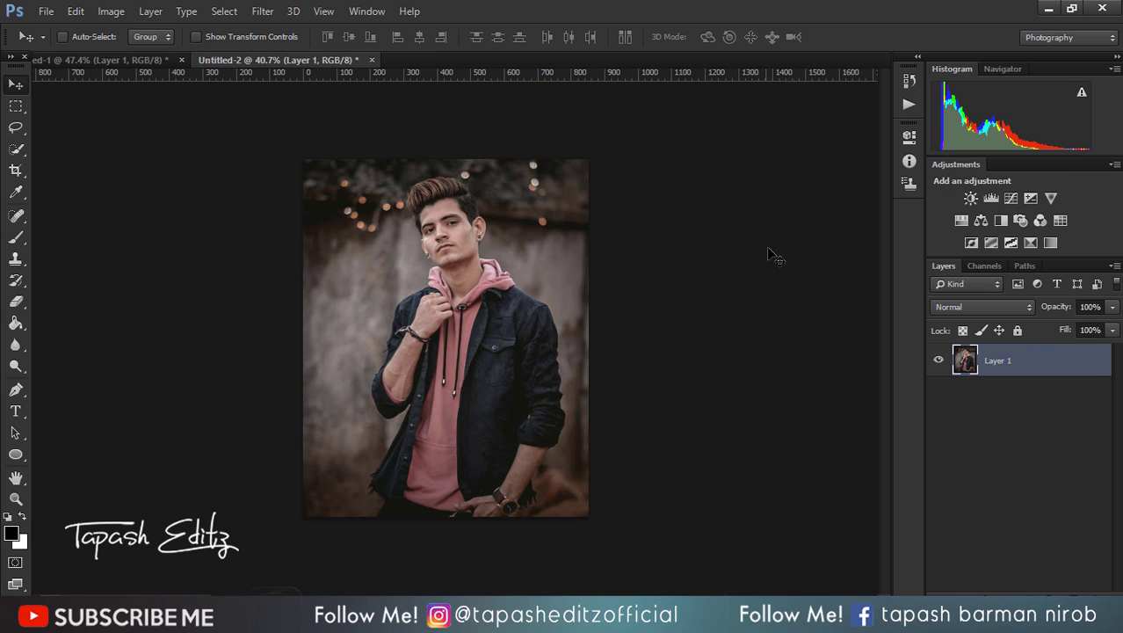
Step: Choose the Dodge tool and create a new empty layer above the photo layer
scroll(433, 227, "up", 2)
scroll(432, 226, "up", 2)
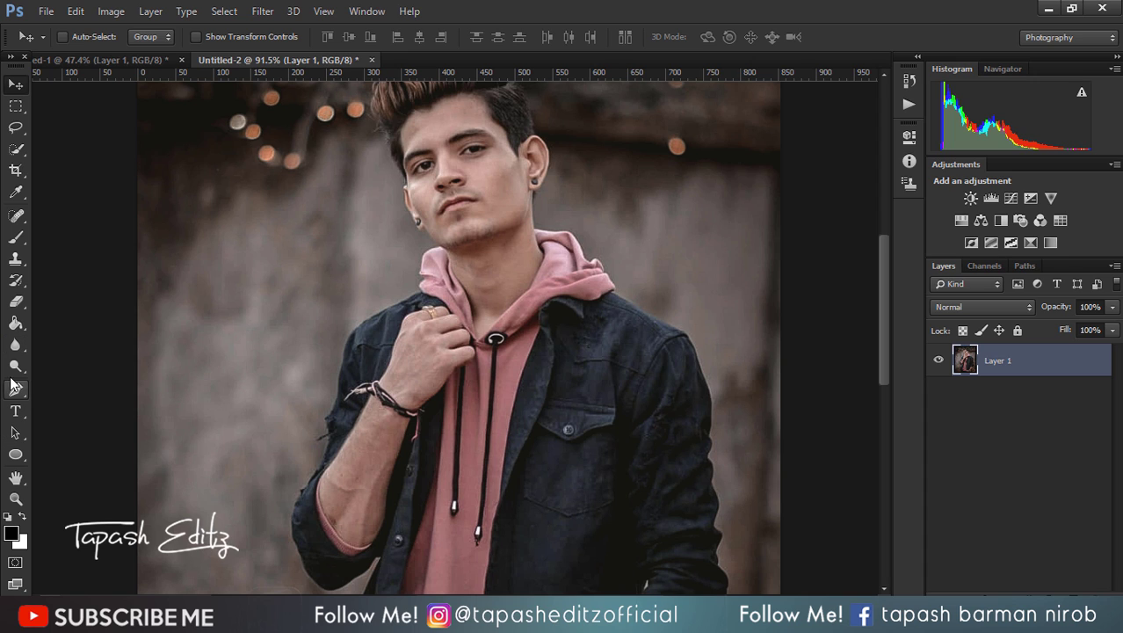
right_click(15, 366)
left_click(58, 371)
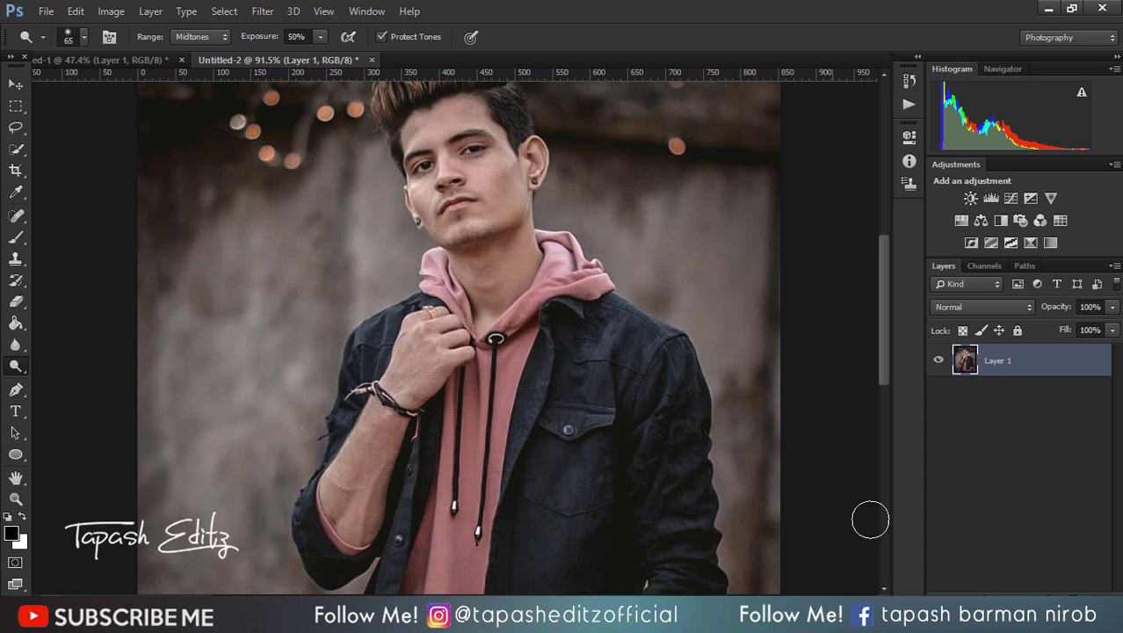
left_click(1042, 582)
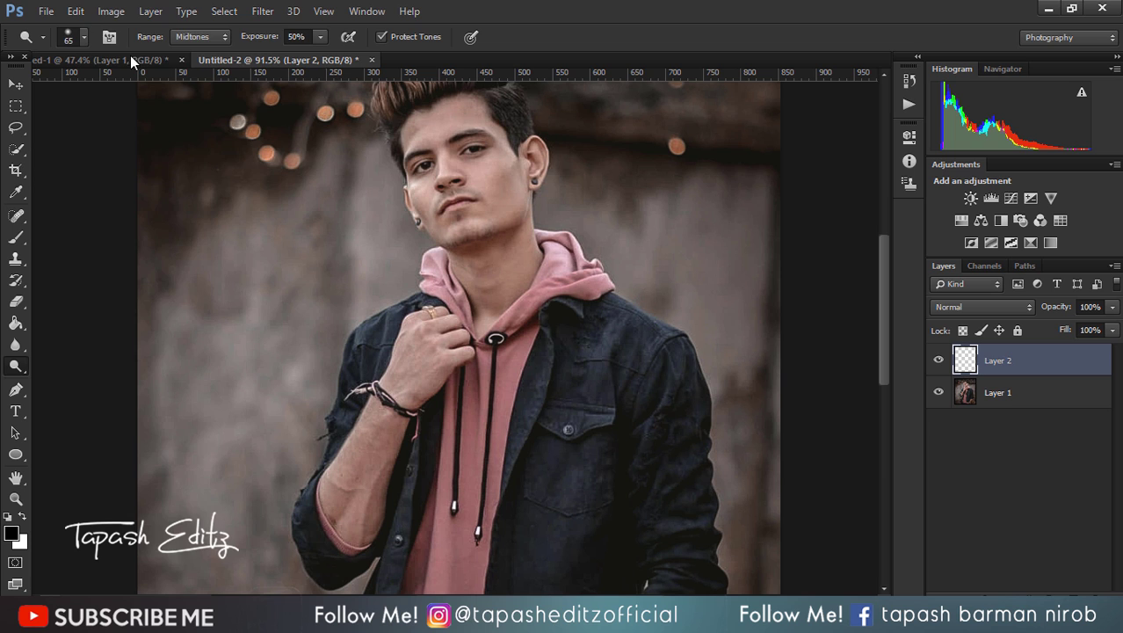
Step: Fill the new layer with 50% Gray and change its blend mode to Overlay
left_click(75, 10)
left_click(123, 227)
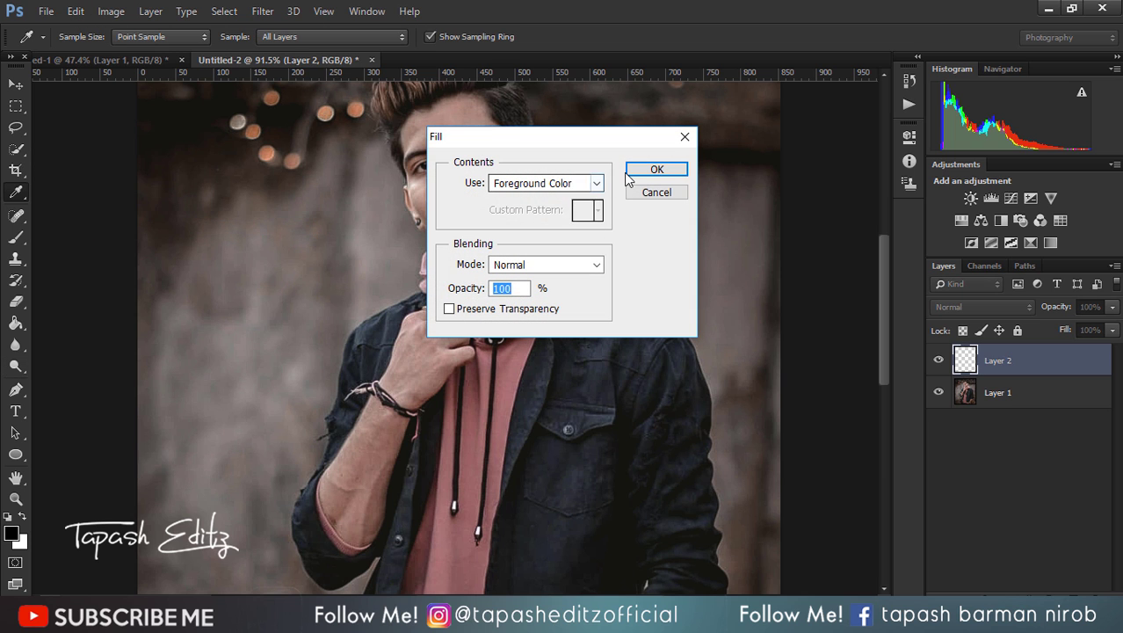
left_click(594, 183)
left_click(554, 320)
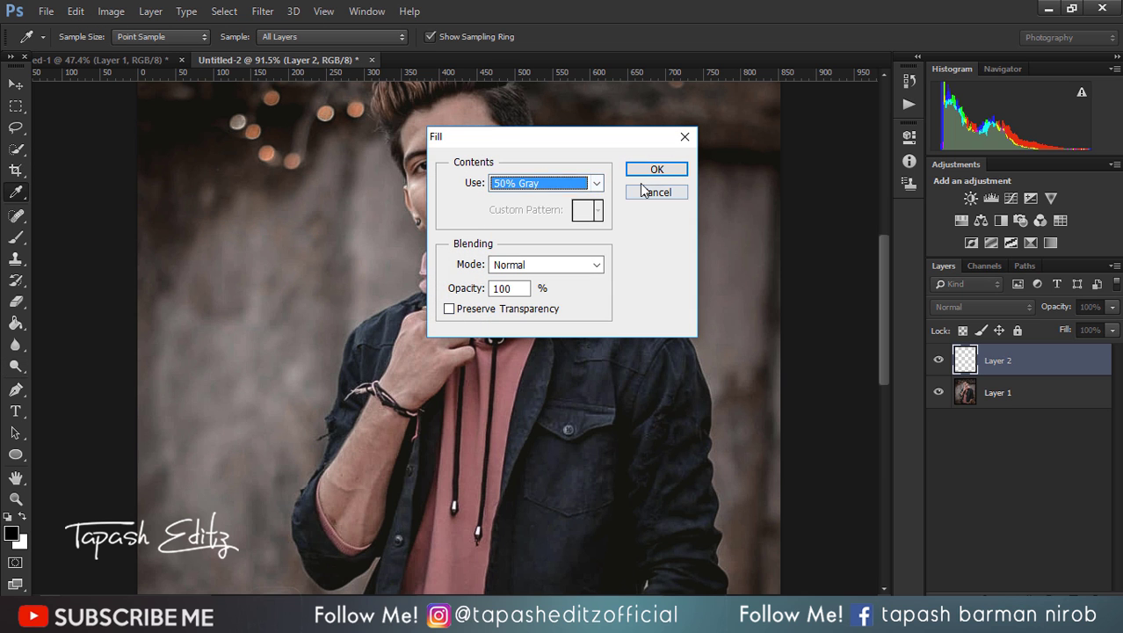
left_click(650, 168)
left_click(1003, 305)
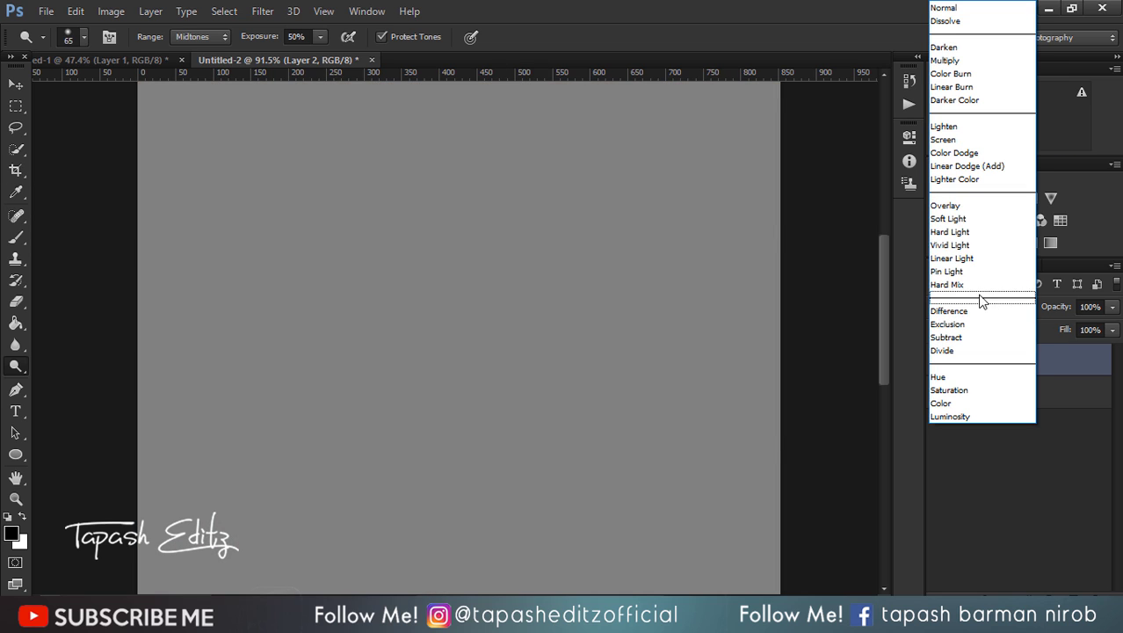
left_click(961, 206)
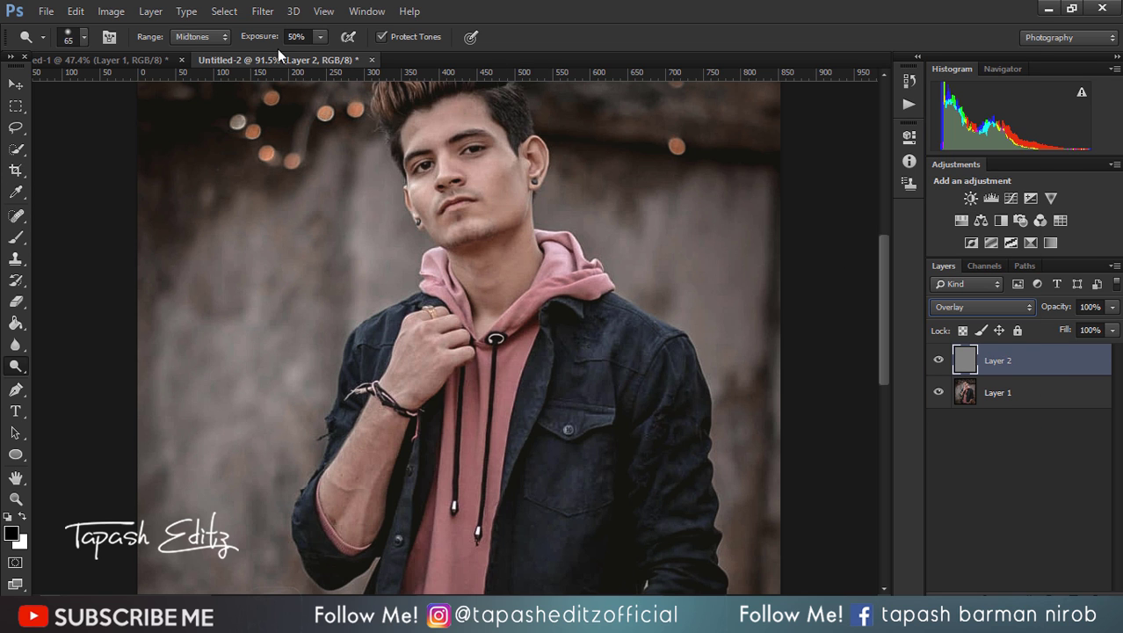
Step: Set the Dodge tool to 9% exposure and brush size 40, and brighten the cheek beside the ear on the gray layer
left_click(320, 37)
left_click_drag(289, 55, 297, 55)
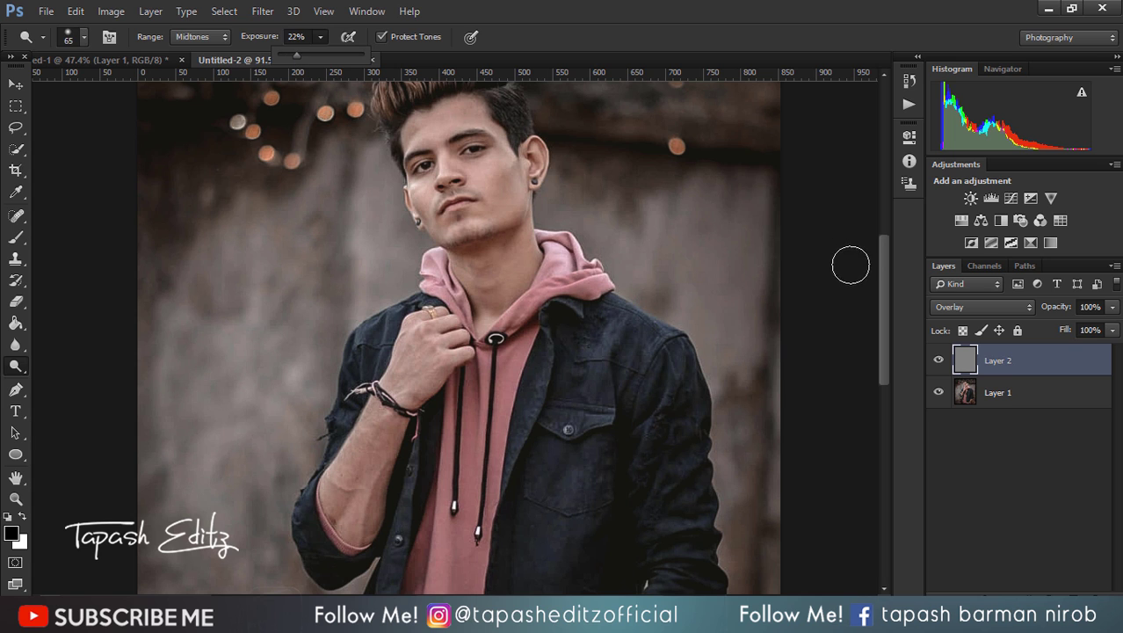
left_click_drag(885, 256, 886, 234)
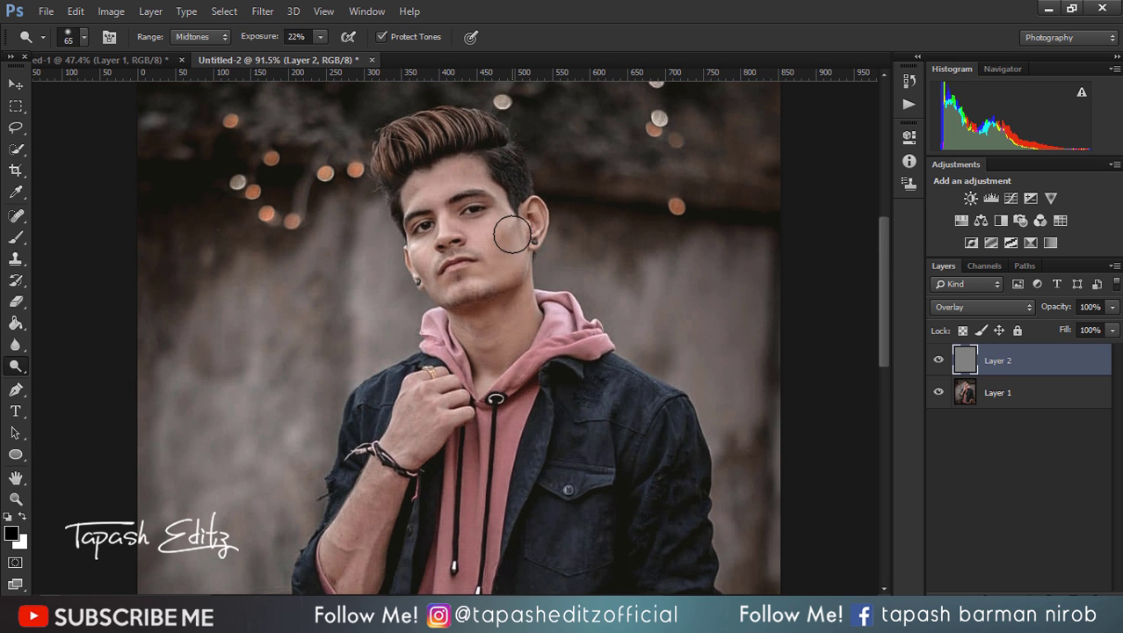
key("bracketleft")
key("bracketleft")
key("bracketleft")
key("bracketleft")
key("bracketleft")
key("bracketright")
left_click(309, 56)
left_click(510, 236)
key("bracketright")
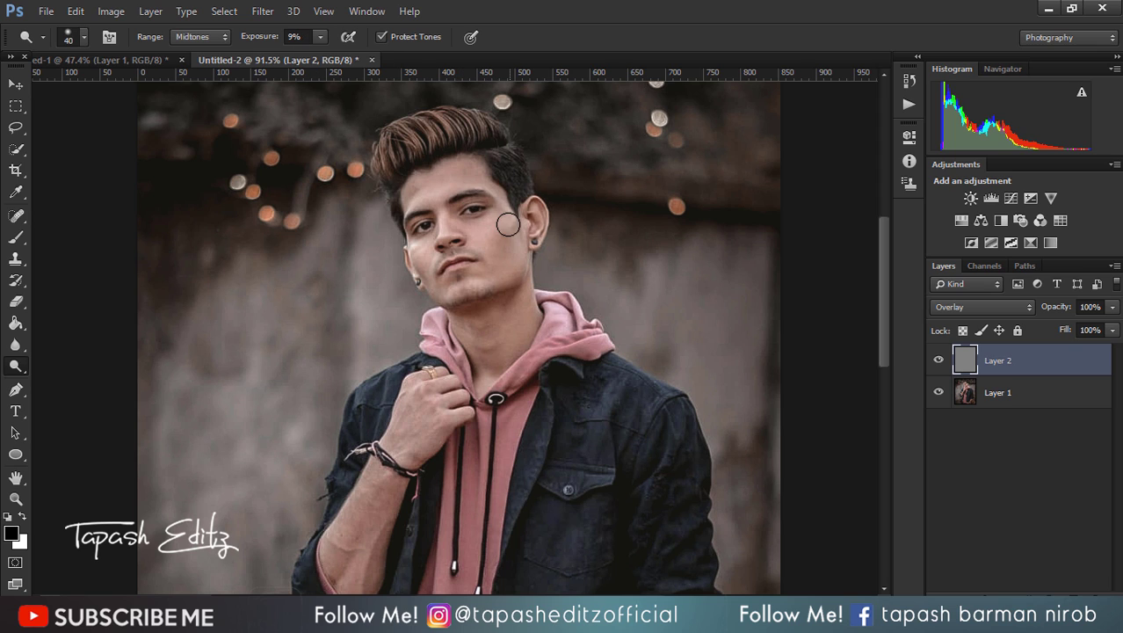
left_click_drag(504, 231, 509, 222)
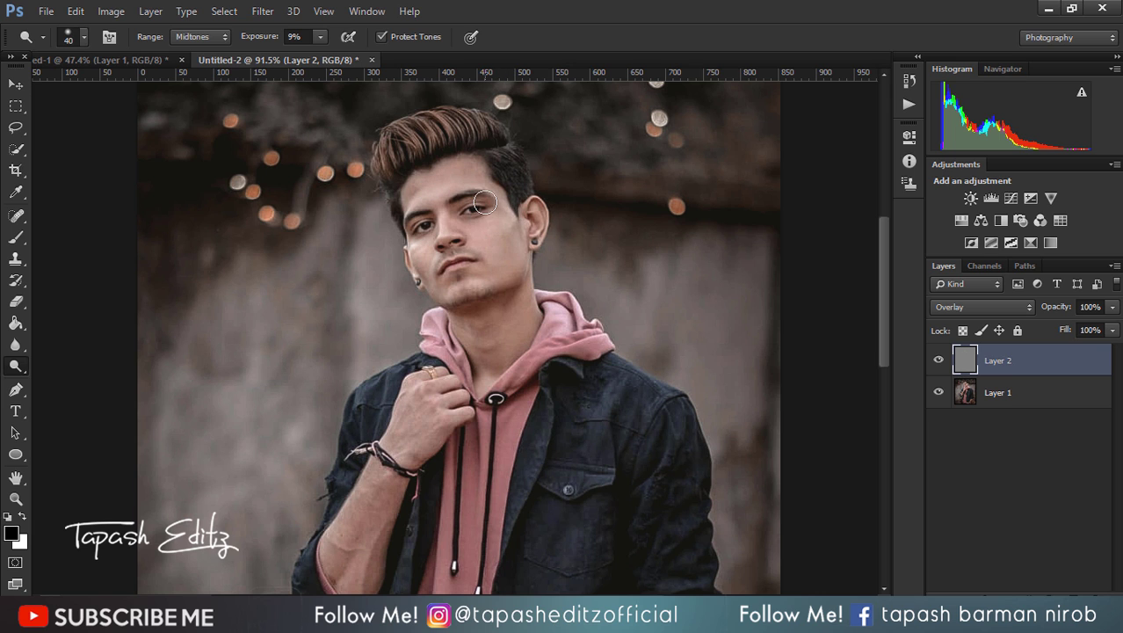
Step: Reduce the Dodge brush size to 25 and brighten the finer highlight areas of the face
scroll(502, 275, "down", 6)
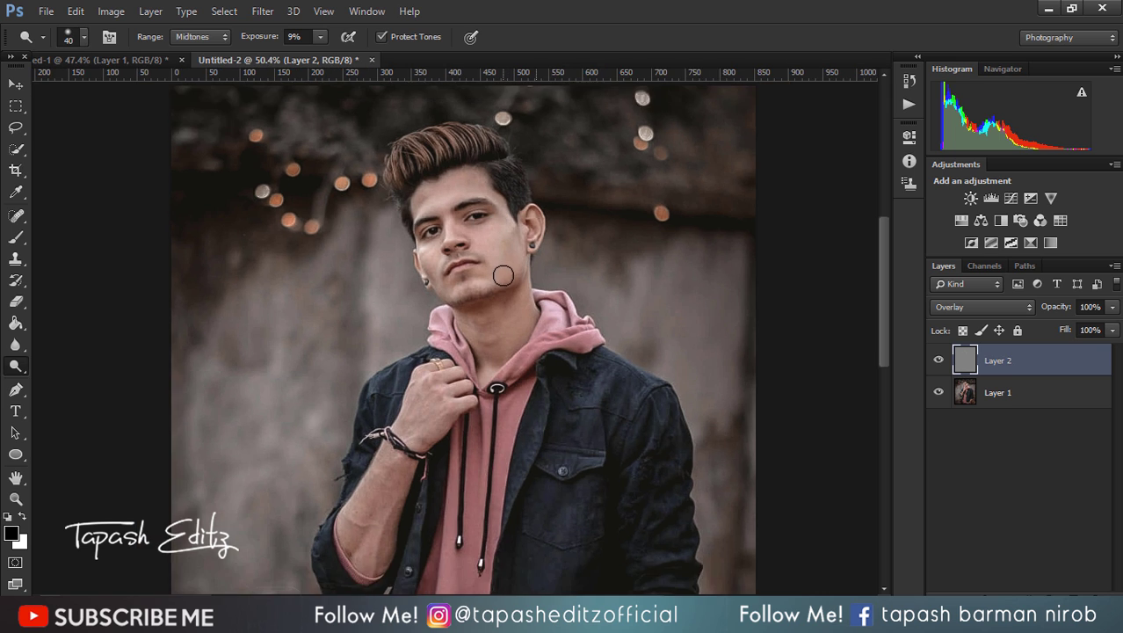
scroll(501, 275, "up", 3)
scroll(376, 383, "up", 2)
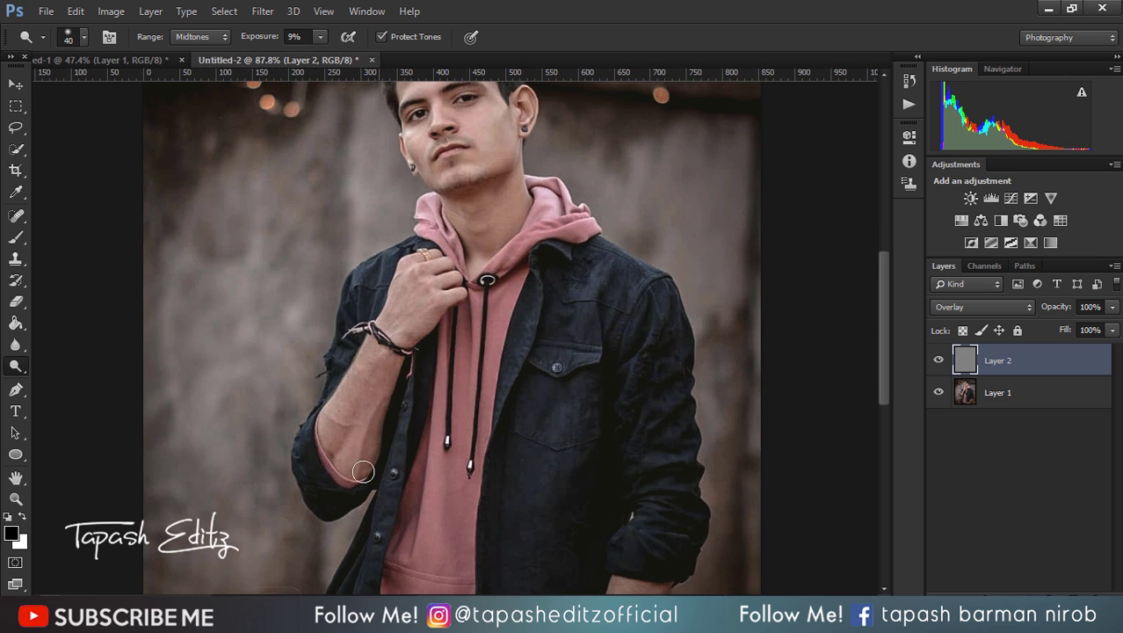
scroll(520, 348, "up", 3)
scroll(550, 224, "up", 1)
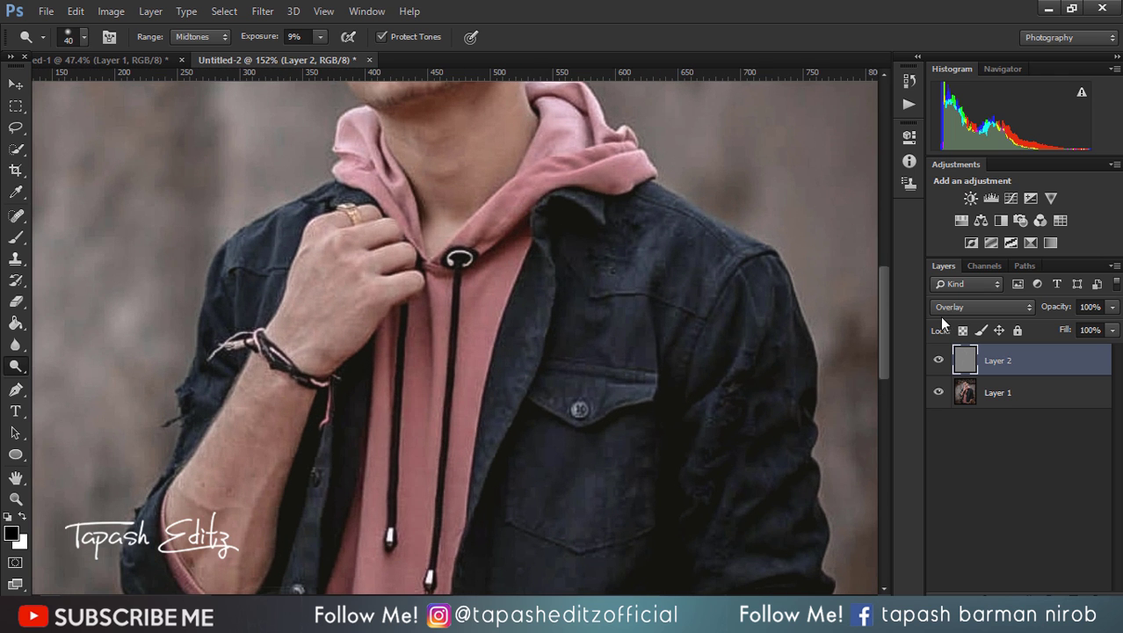
left_click_drag(883, 312, 886, 253)
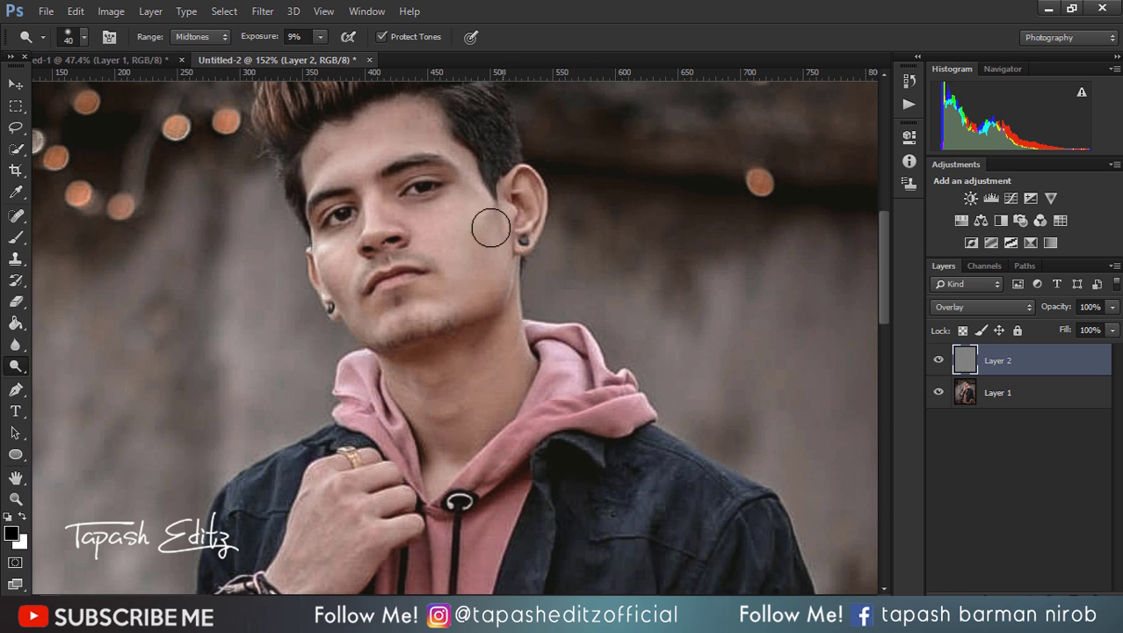
key("bracketleft")
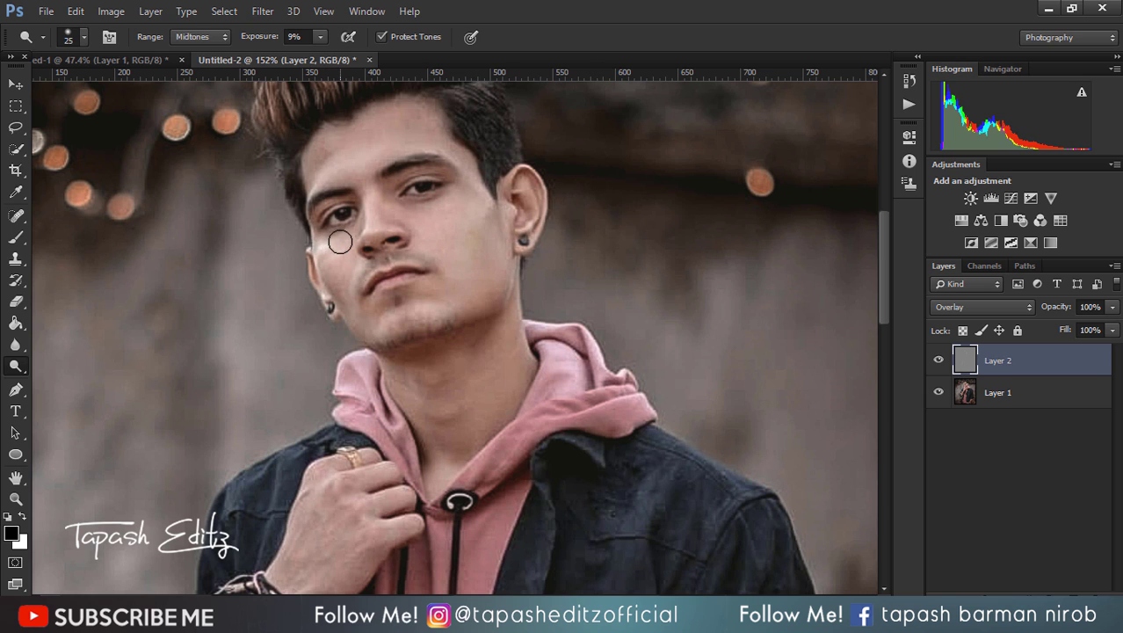
key("bracketleft")
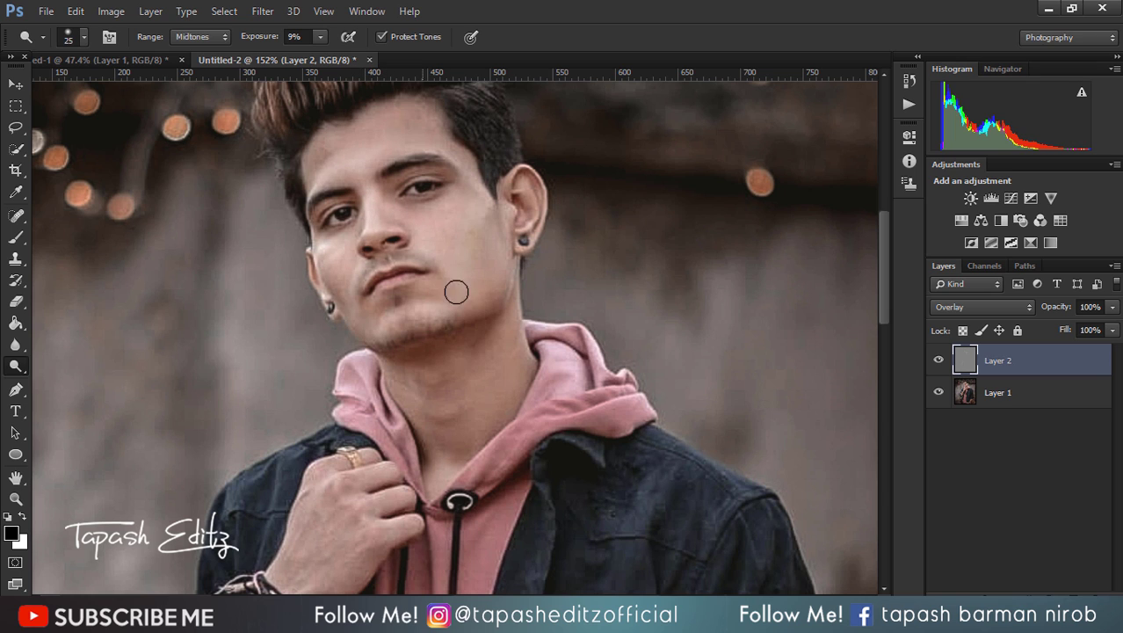
scroll(471, 200, "up", 1)
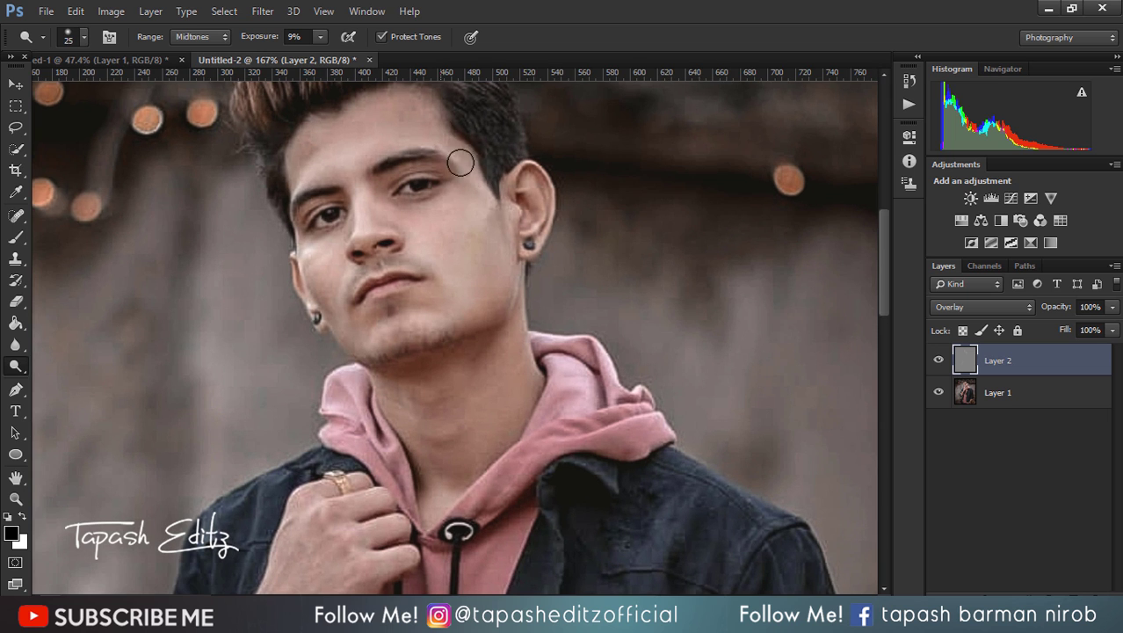
scroll(514, 240, "down", 5)
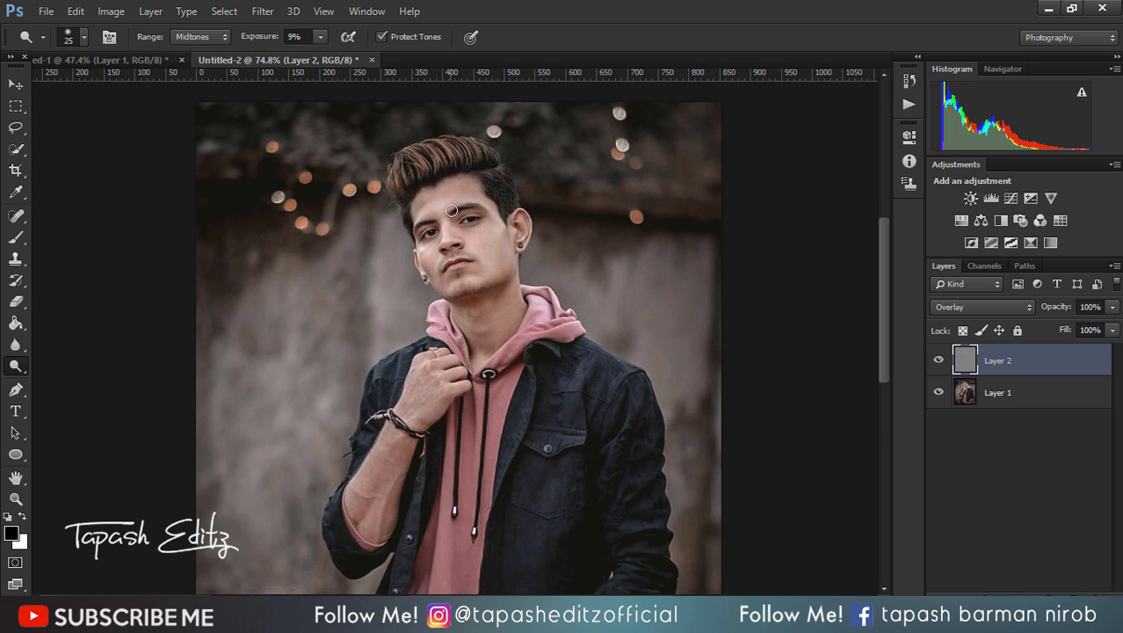
Step: Compare the image with and without the gray dodge layer, and merge that layer down into the photo layer
left_click(938, 362)
right_click(1007, 367)
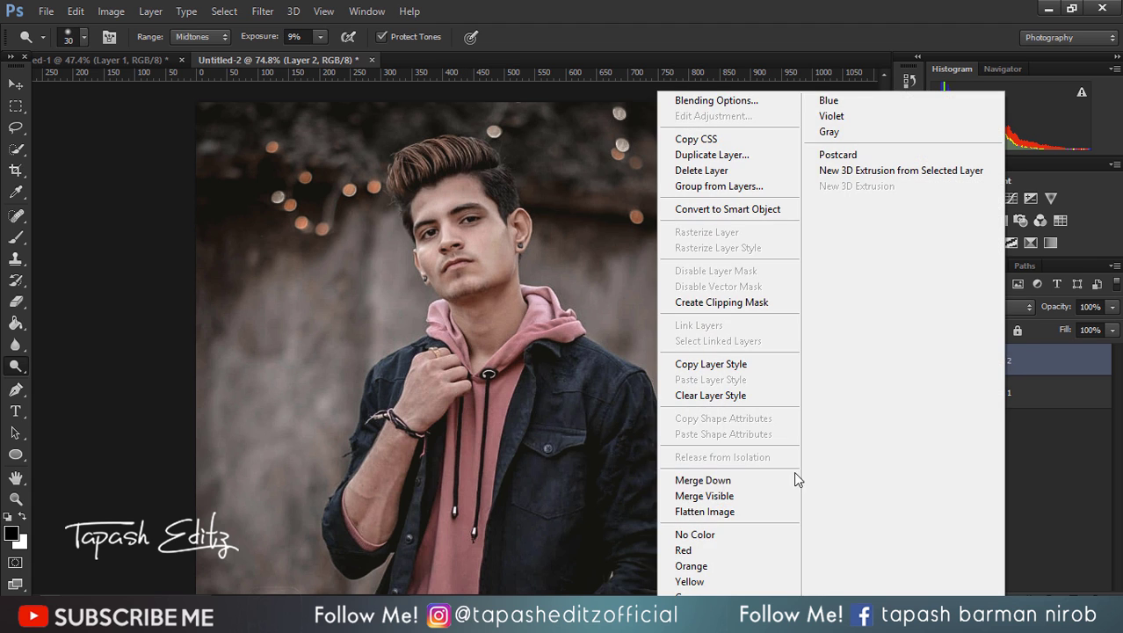
left_click(760, 479)
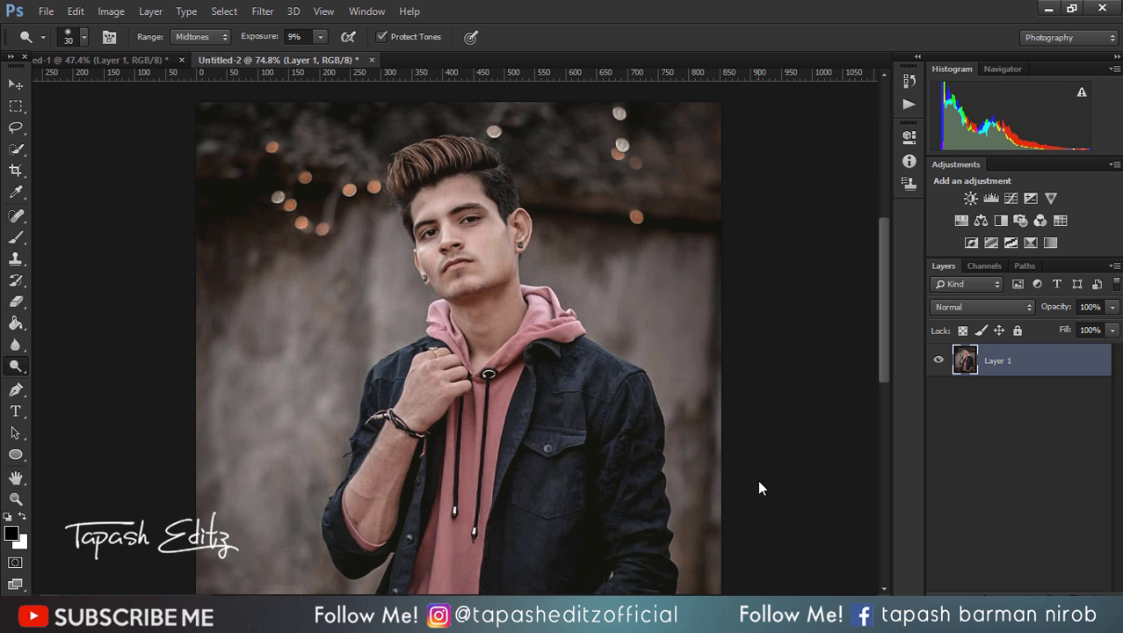
Step: Add another Selective Color adjustment layer and set its Whites to Cyan -23% and Black -37%
left_click(1032, 244)
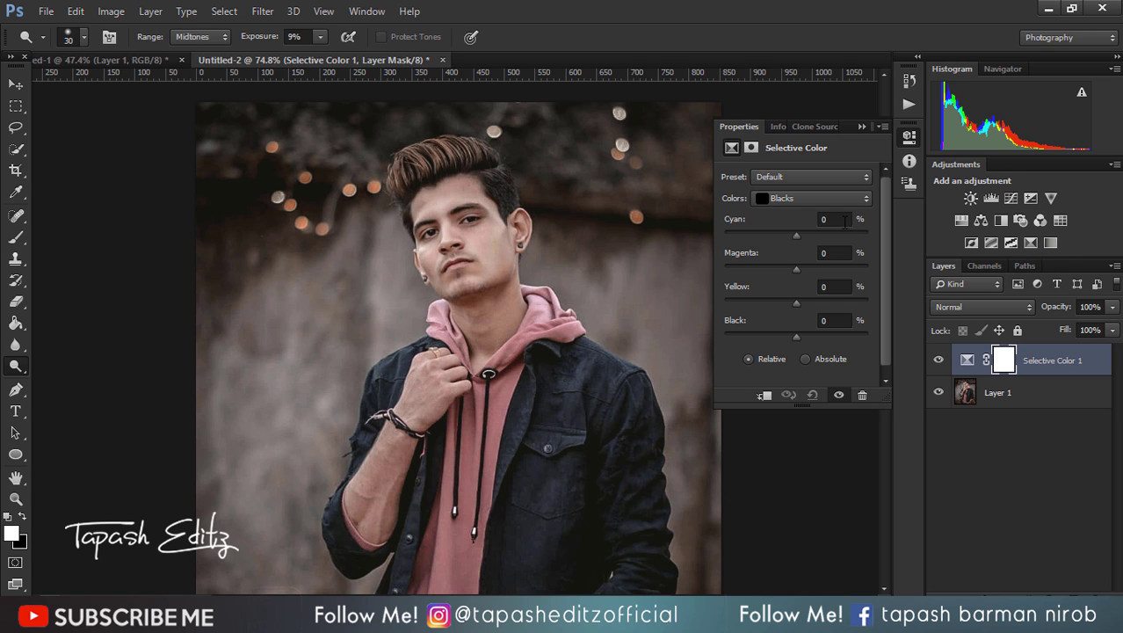
left_click(812, 198)
left_click(796, 296)
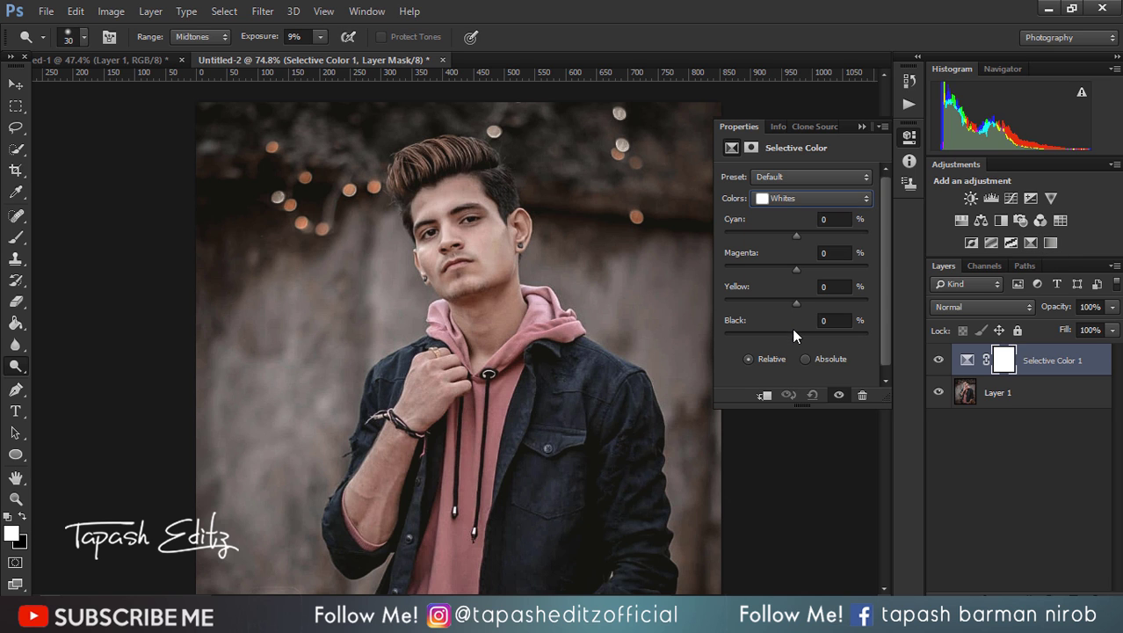
left_click_drag(795, 337, 770, 330)
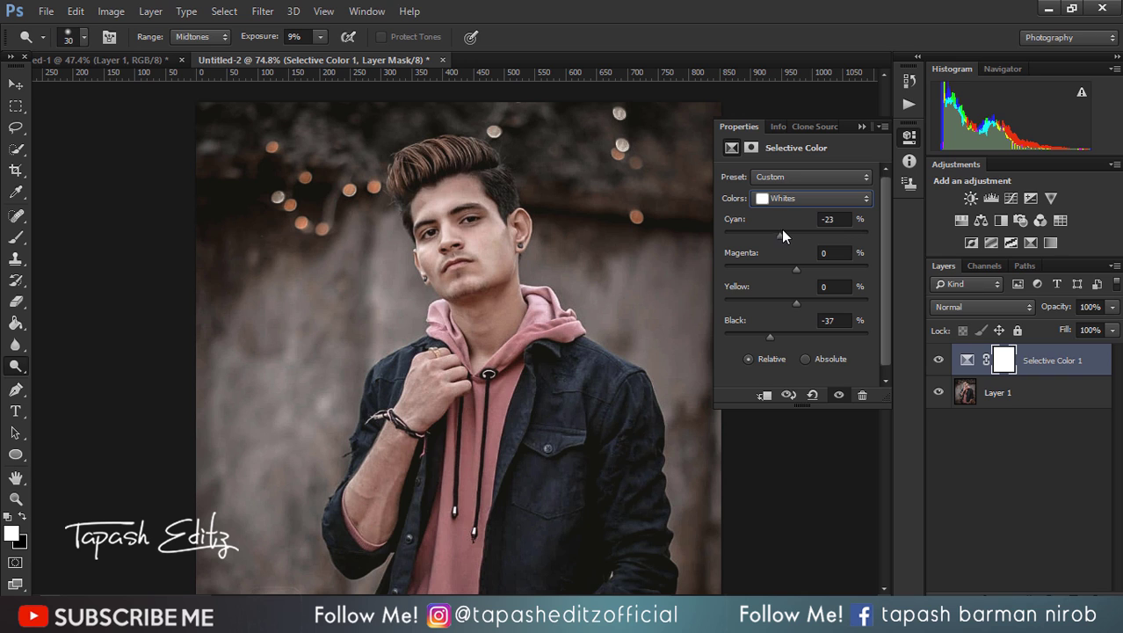
mouse_move(783, 234)
left_mouse_down()
mouse_move(838, 232)
mouse_move(783, 233)
left_mouse_up()
Step: Set the Black amount of the Reds to -30% in the Selective Color adjustment
left_click(822, 197)
left_click(790, 200)
left_click_drag(785, 336, 774, 334)
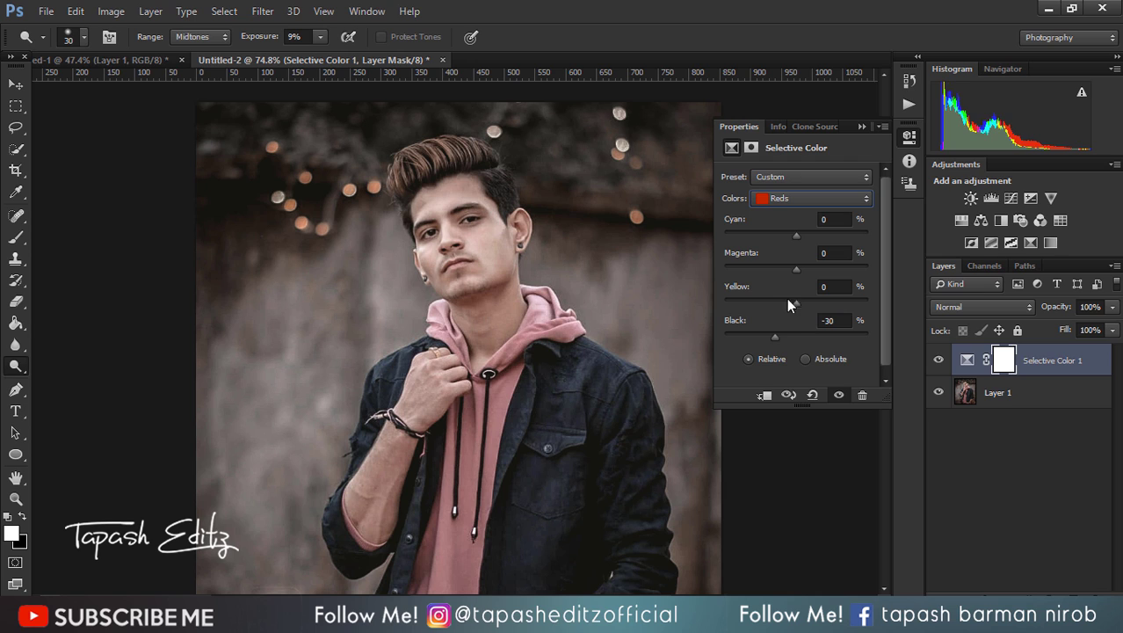
Step: Merge the Selective Color adjustment layer down into the photo layer
mouse_move(792, 237)
left_mouse_down()
mouse_move(763, 233)
mouse_move(794, 239)
left_mouse_up()
left_click(861, 126)
scroll(618, 282, "down", 5)
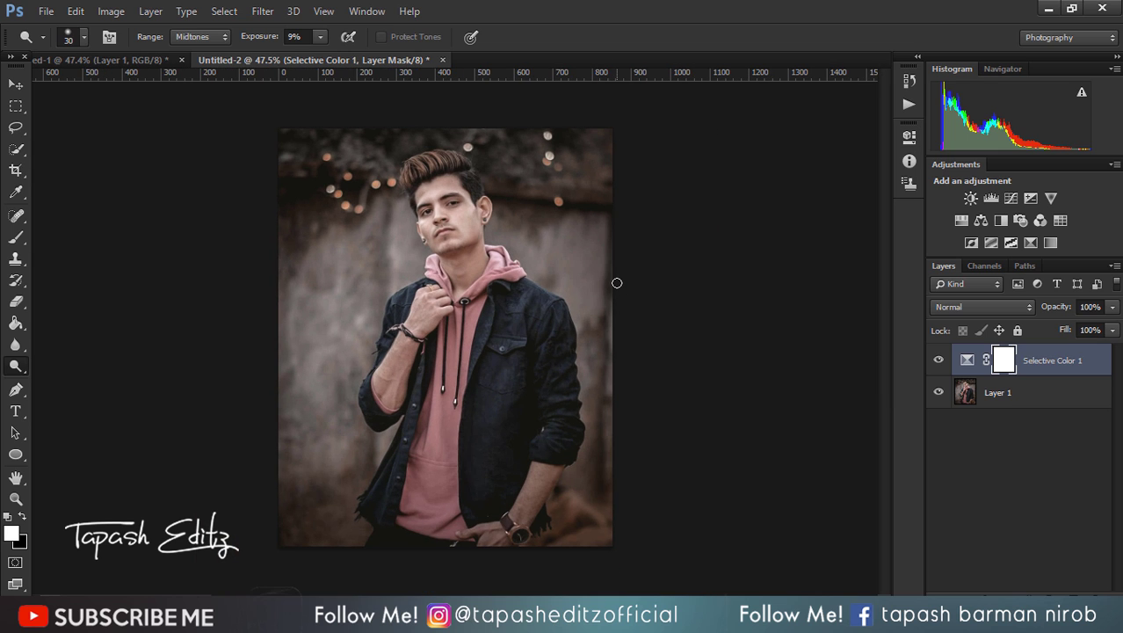
scroll(617, 283, "up", 1)
right_click(1032, 359)
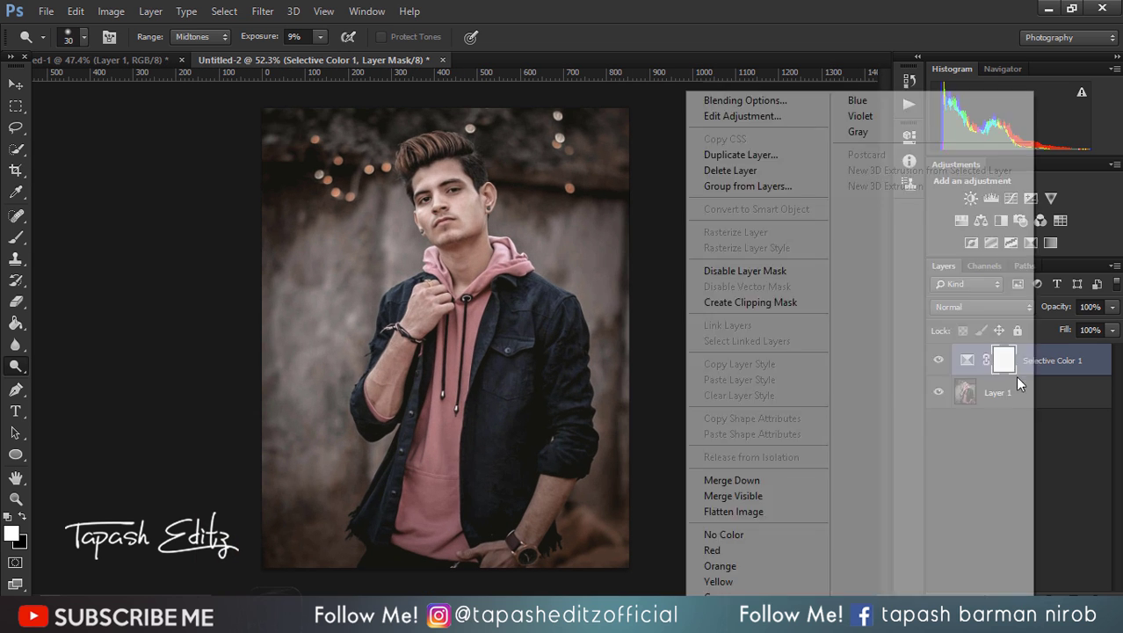
left_click(789, 489)
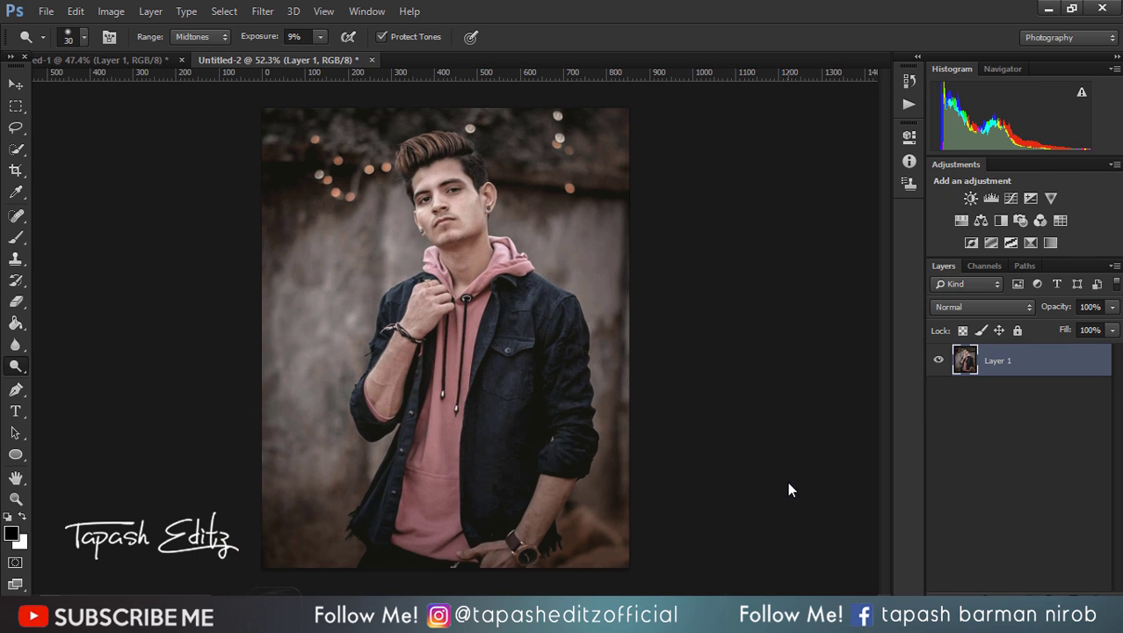
Step: Smooth the skin with the Imagenomic Portraiture filter, setting Detail Smoothing to Fine +2 and Medium +7
left_click(264, 13)
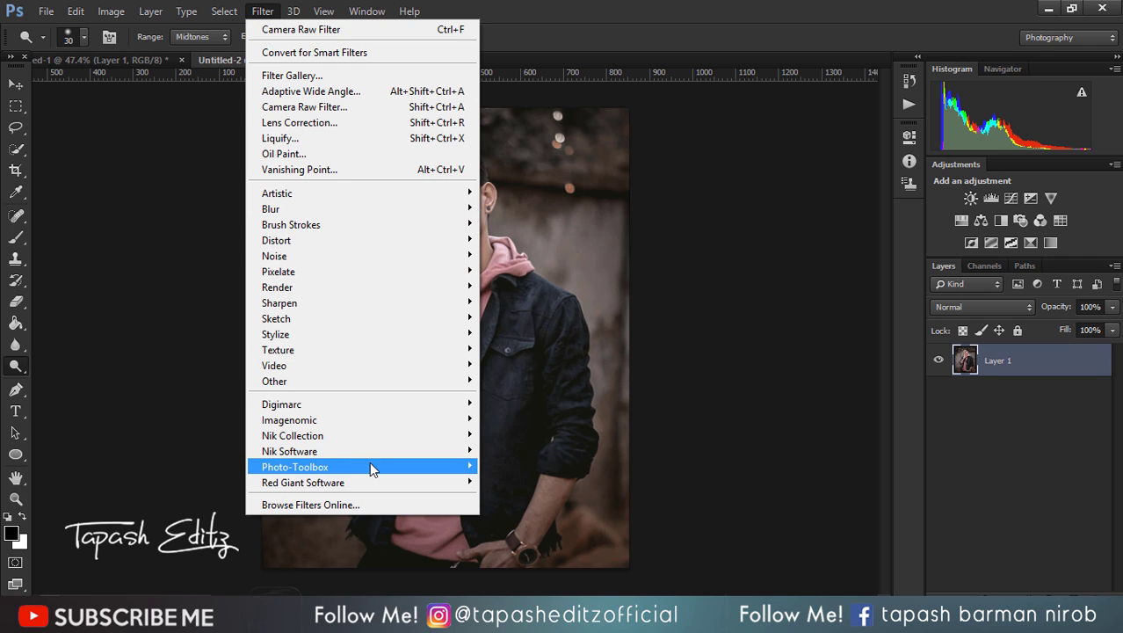
mouse_move(448, 470)
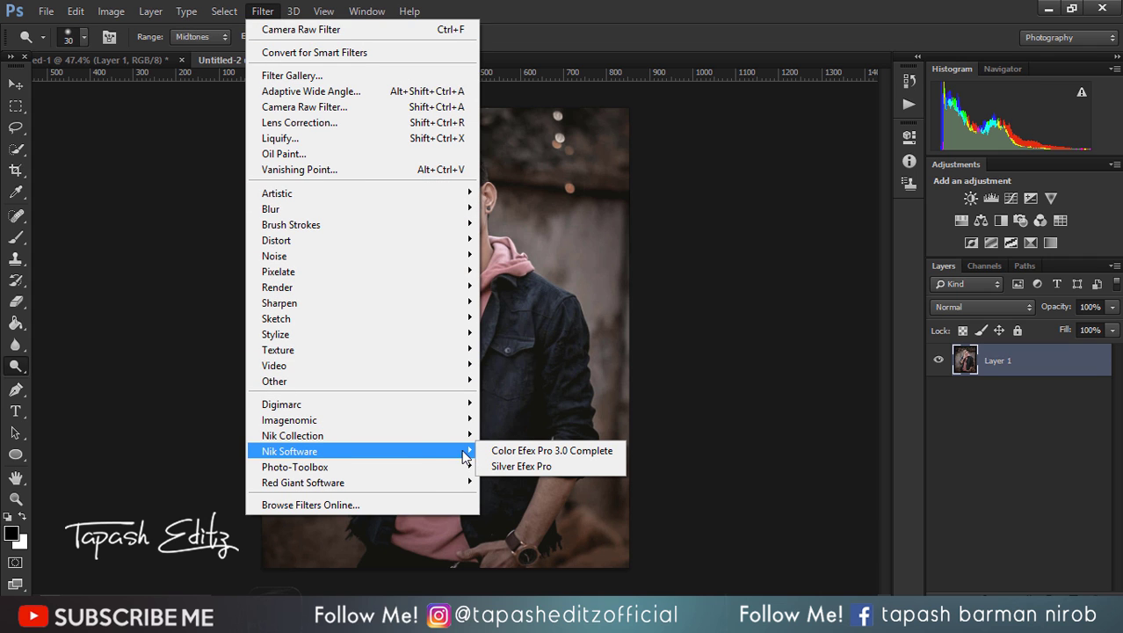
mouse_move(414, 442)
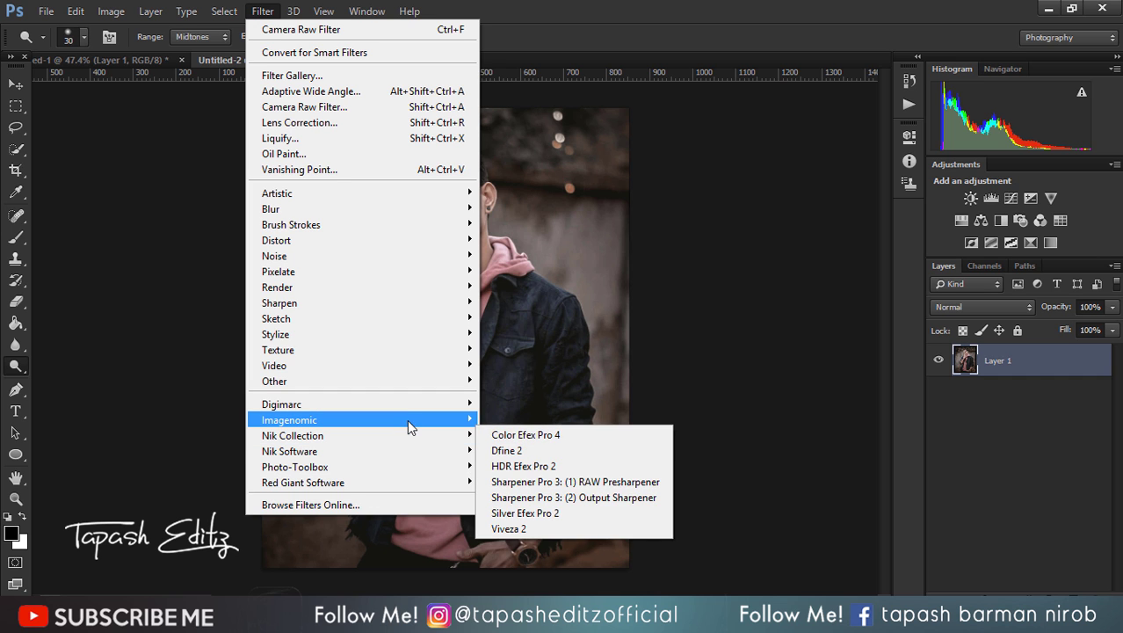
mouse_move(407, 419)
left_click(504, 435)
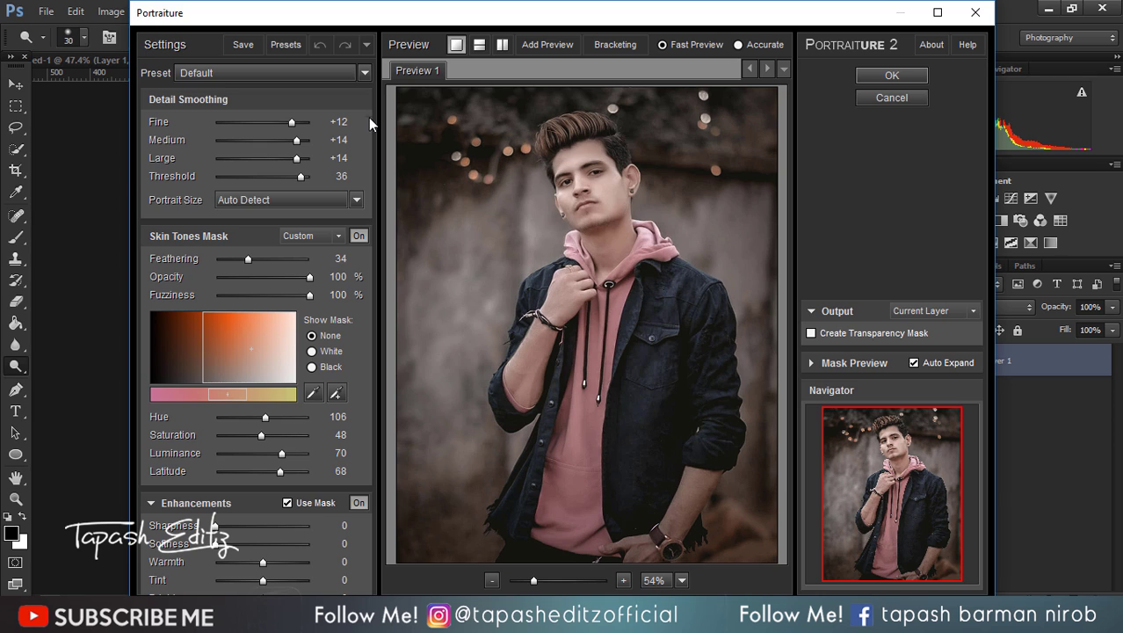
left_click_drag(292, 122, 269, 123)
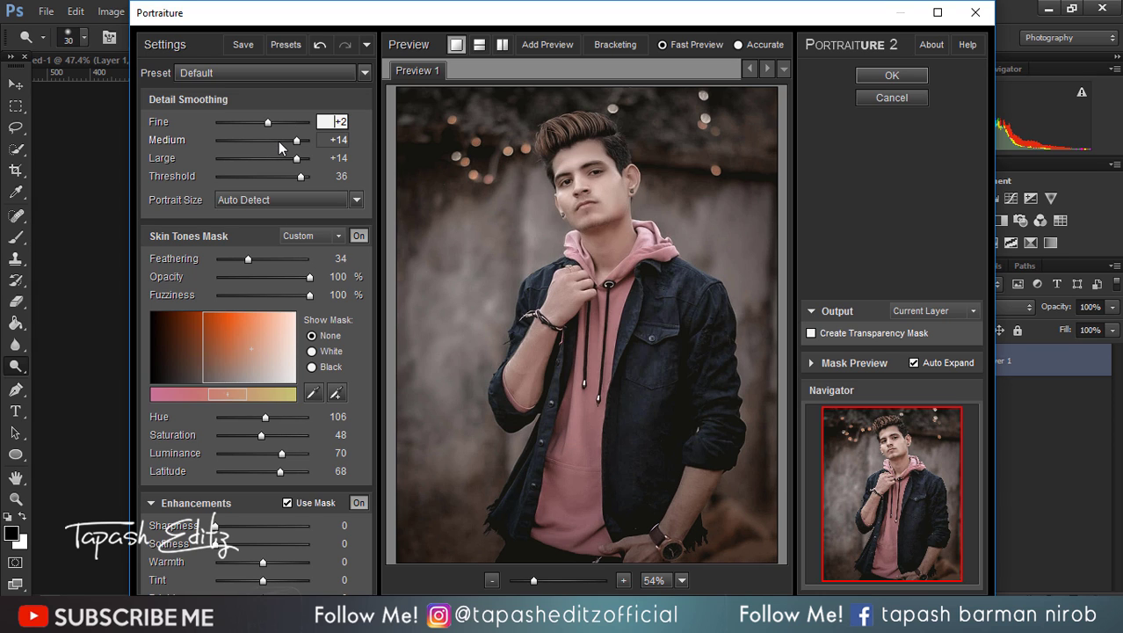
left_click(279, 143)
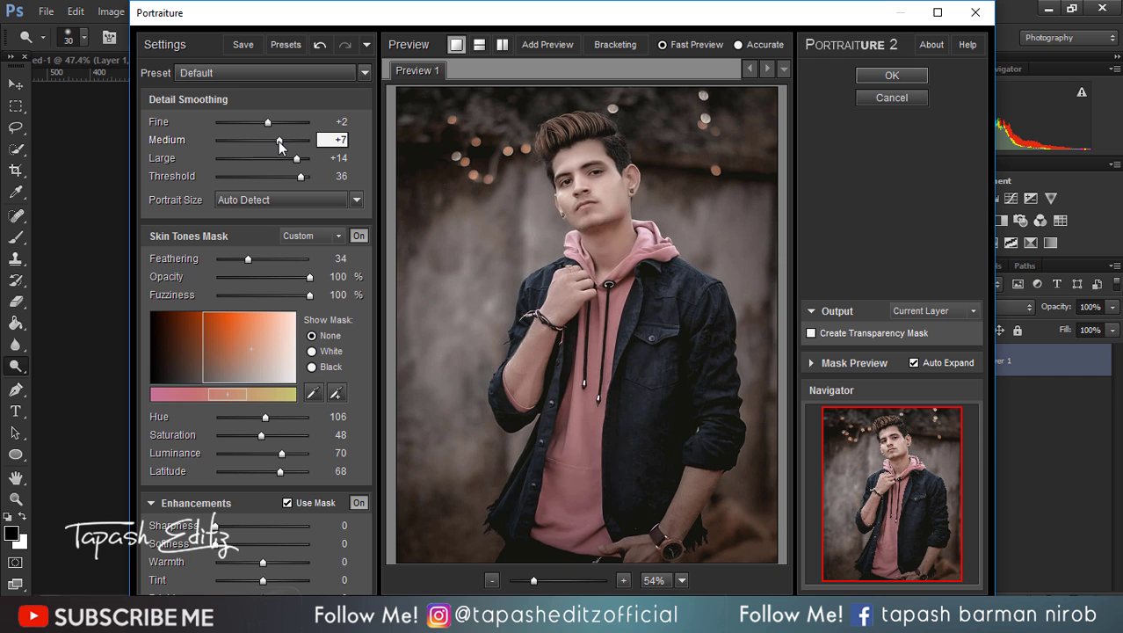
left_click(892, 76)
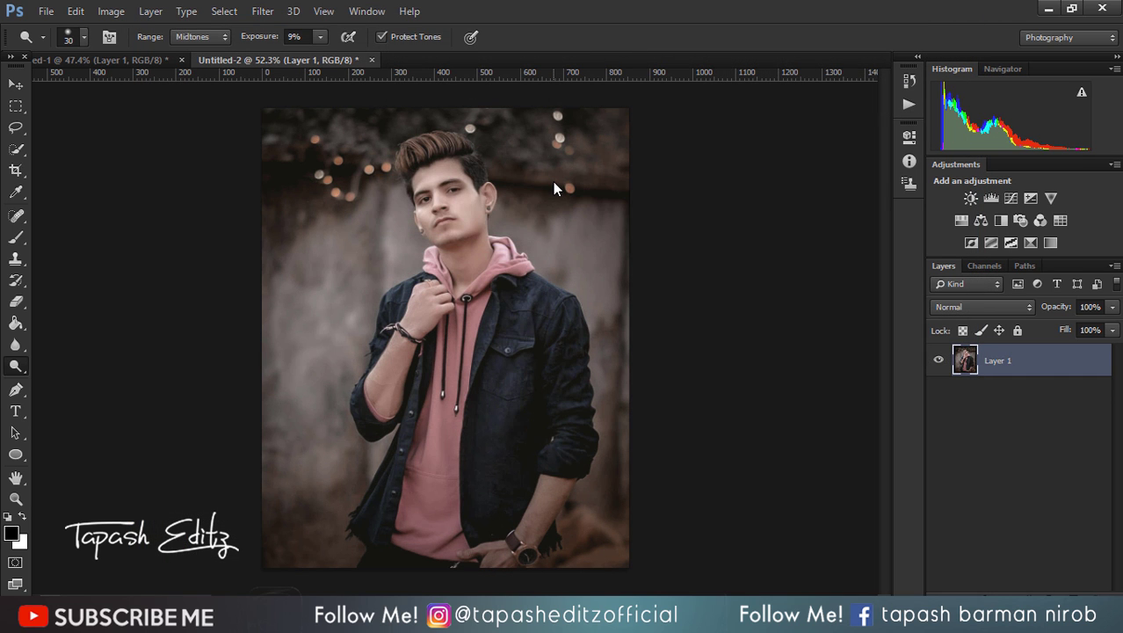
Step: Undo the Portraiture smoothing on the photo layer
scroll(459, 207, "up", 7)
scroll(475, 218, "down", 4)
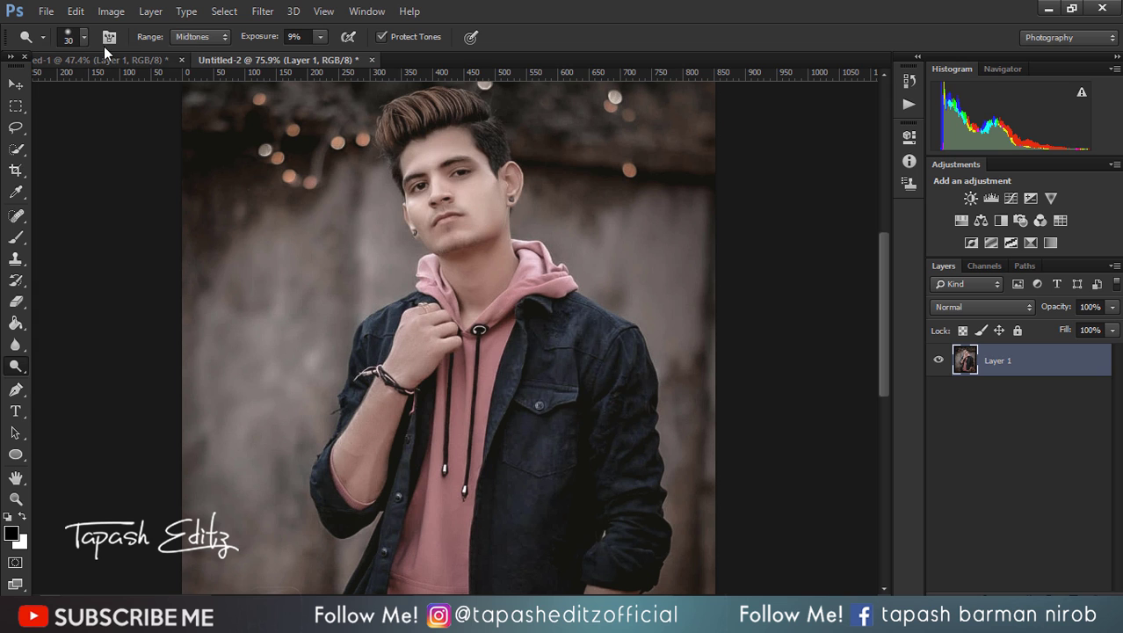
left_click(75, 10)
left_click(99, 41)
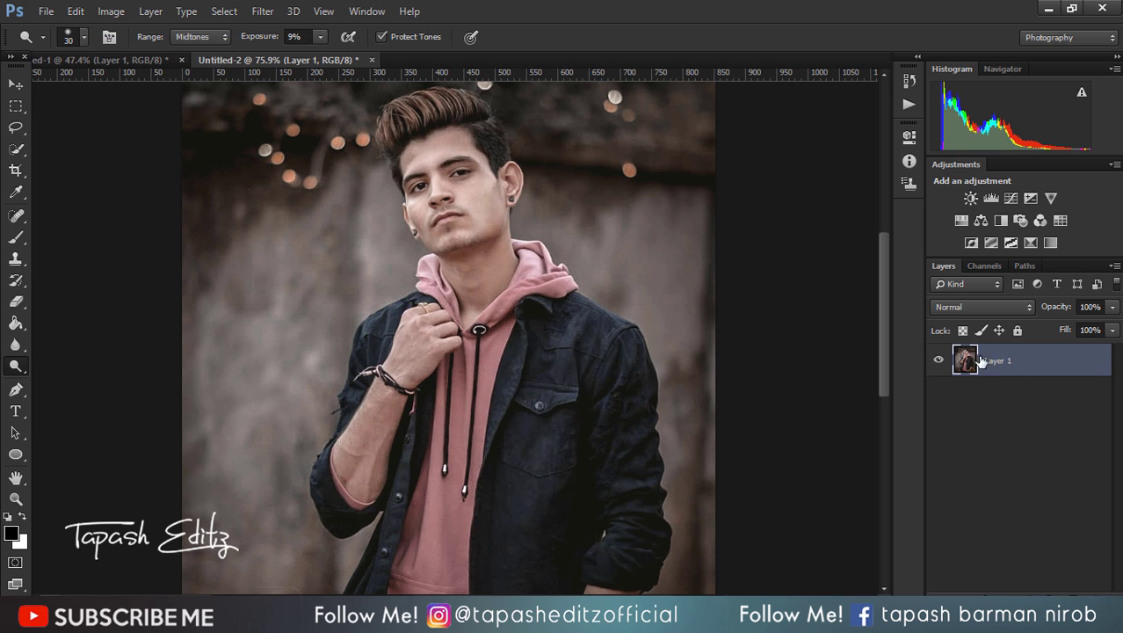
Step: Duplicate the photo layer and reapply the last Portraiture filter to the copy
left_click_drag(981, 360, 1079, 585)
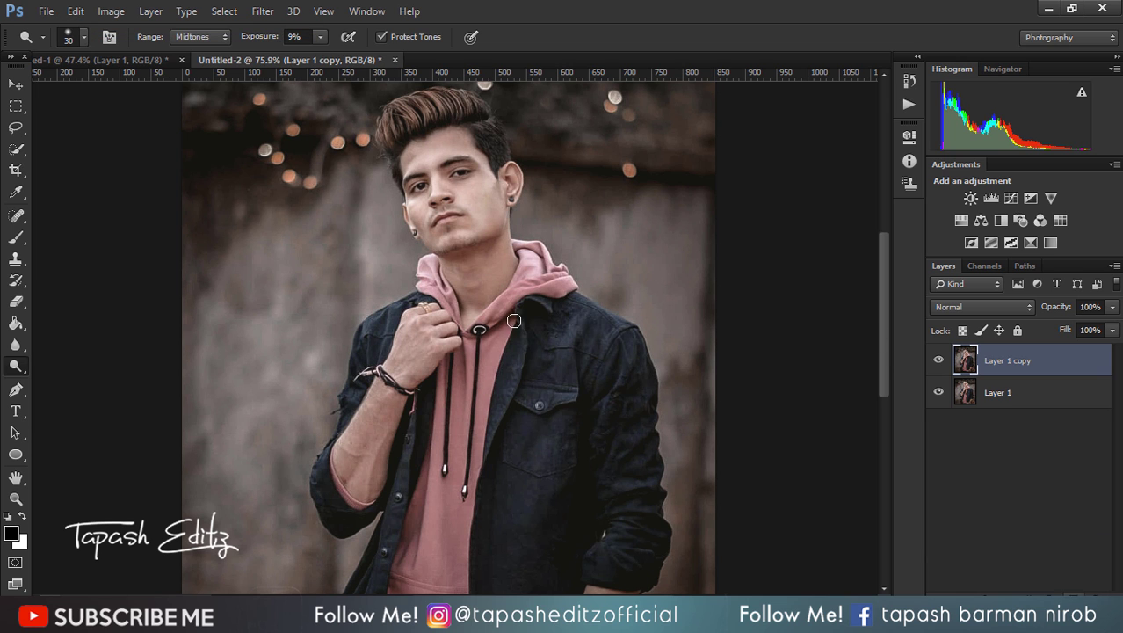
left_click(261, 12)
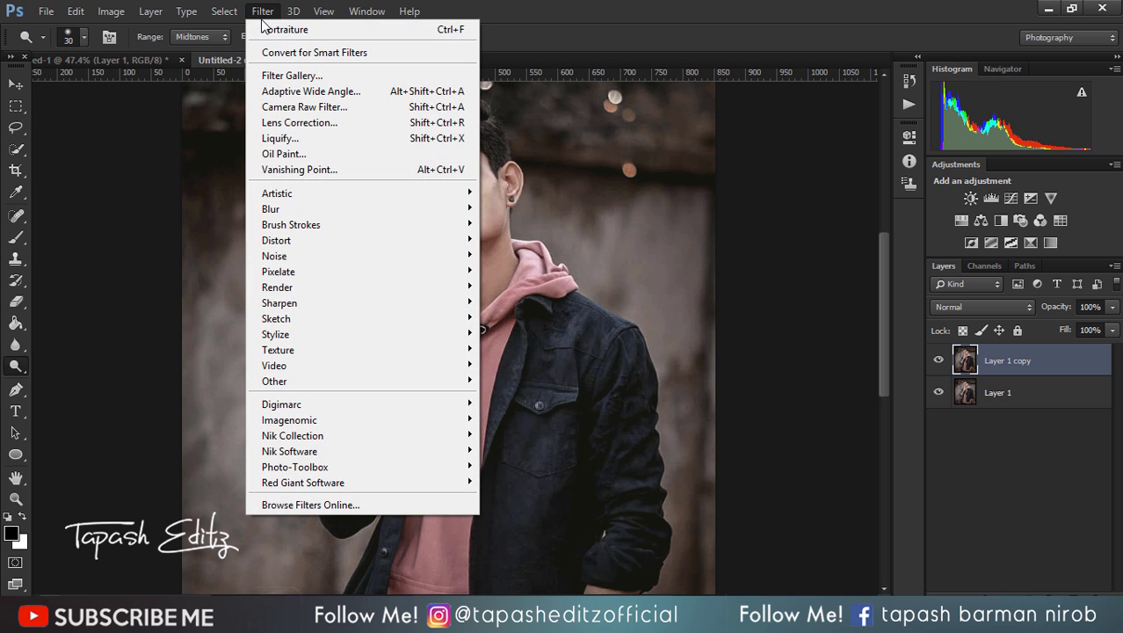
left_click(290, 29)
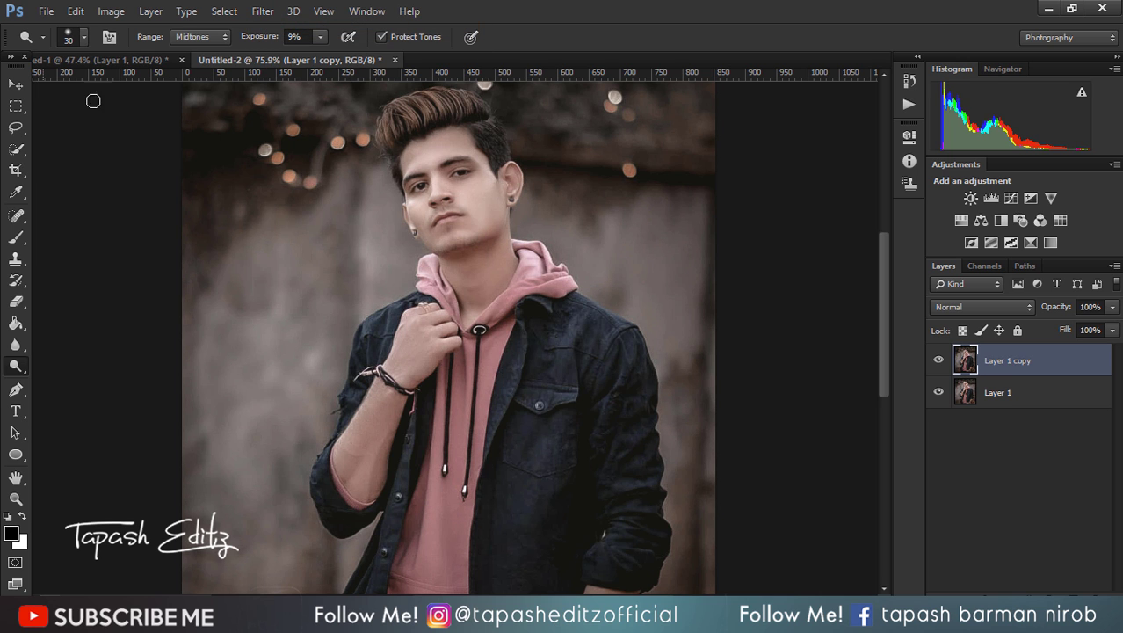
Step: Reduce the Eraser size to about 30 and erase the smoothed copy over facial details and the raised hand
left_click(16, 302)
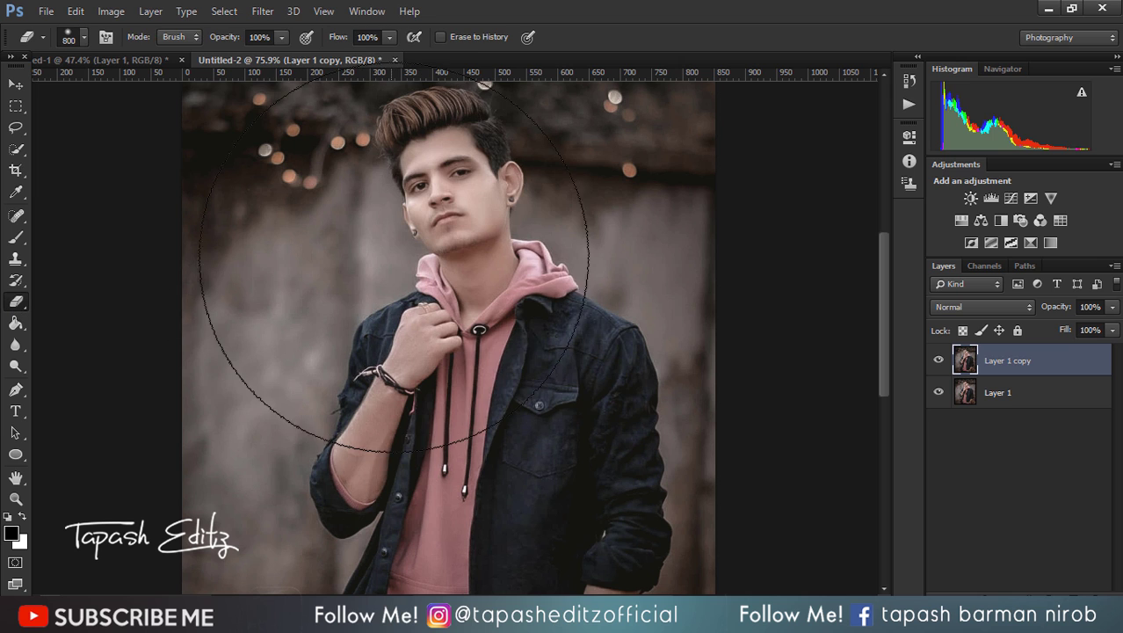
key("bracketleft")
key("bracketleft")
key("bracketleft")
key("bracketleft")
key("bracketleft")
key("bracketleft")
key("bracketleft")
key("bracketleft")
key("bracketleft")
key("bracketleft")
key("bracketleft")
key("bracketleft")
key("bracketleft")
key("bracketleft")
key("bracketleft")
key("bracketleft")
key("bracketleft")
key("bracketleft")
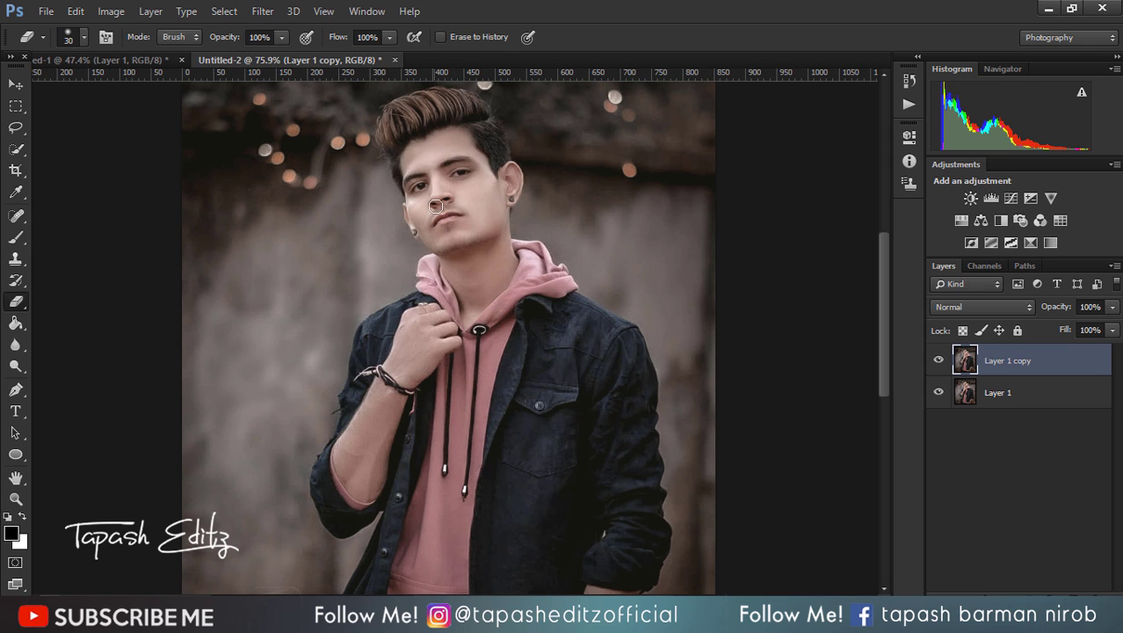
mouse_move(448, 335)
left_mouse_down()
mouse_move(429, 314)
mouse_move(404, 338)
left_mouse_up()
scroll(402, 338, "down", 4)
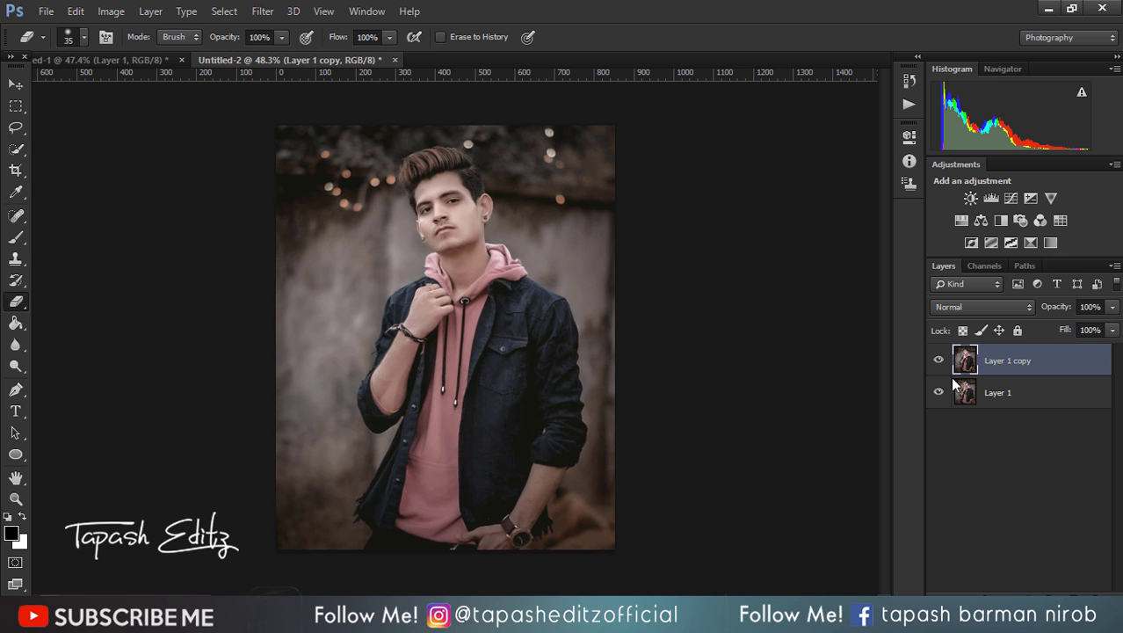
Step: Merge the smoothed copy down into the photo layer, and duplicate the merged layer
right_click(989, 362)
left_click(716, 482)
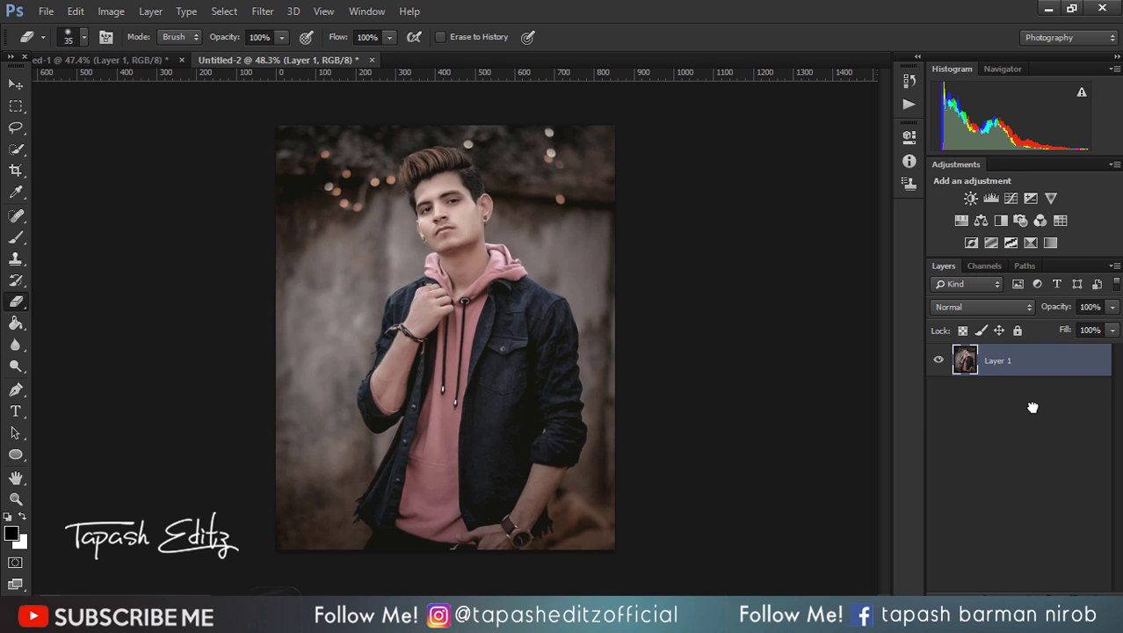
left_click_drag(1032, 408, 1076, 600)
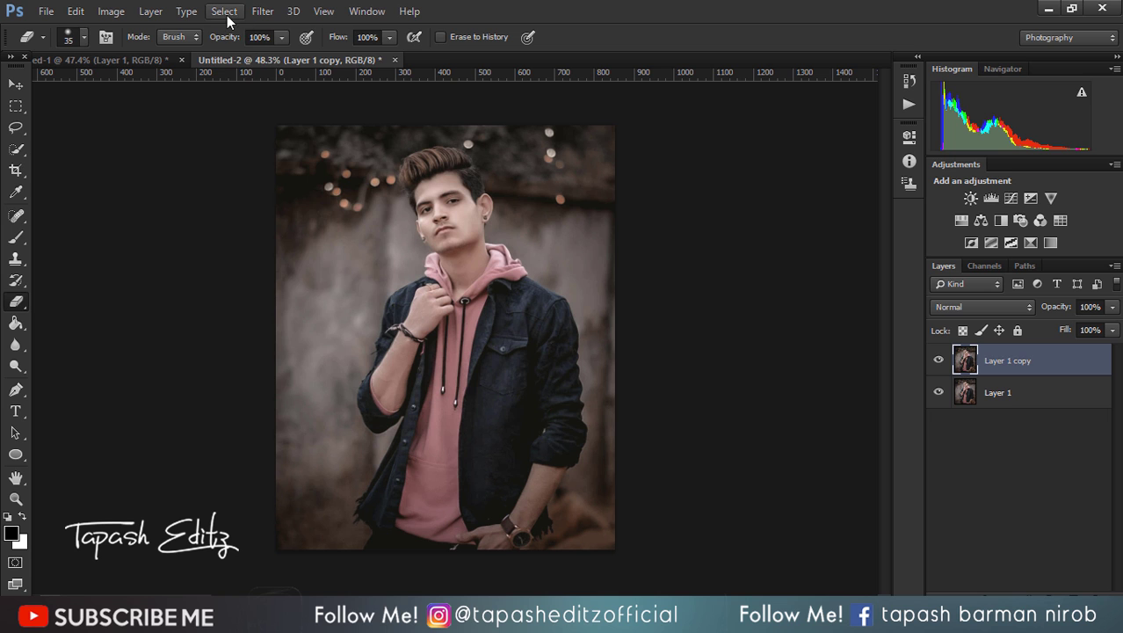
Step: Apply the High Pass filter to the duplicated layer with a reduced radius
left_click(225, 12)
left_click(263, 11)
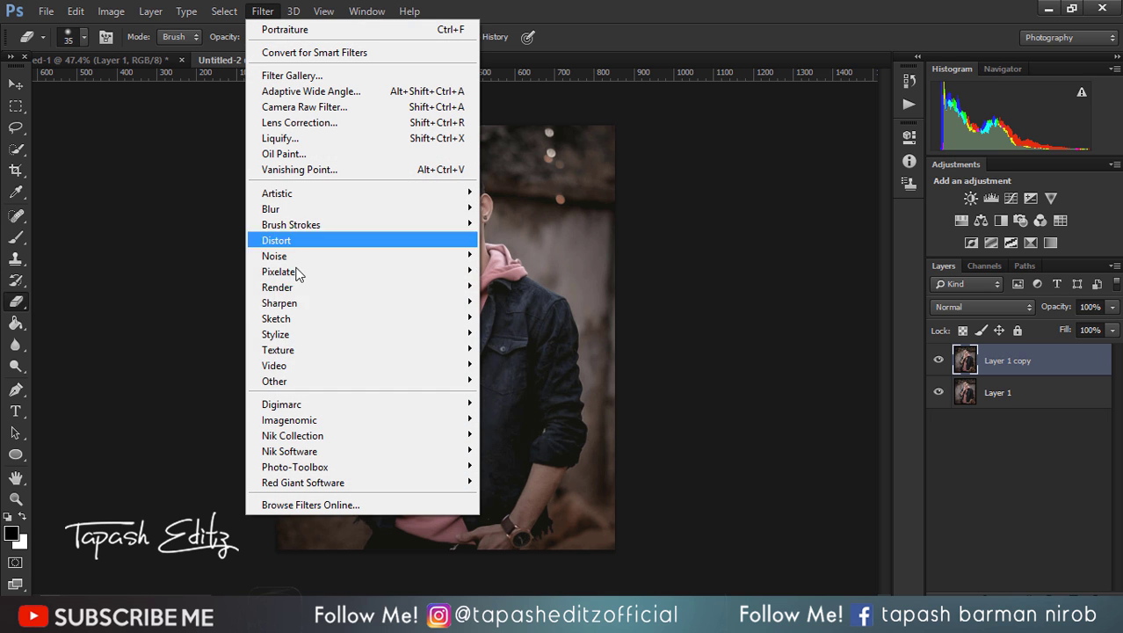
mouse_move(431, 381)
left_click(496, 395)
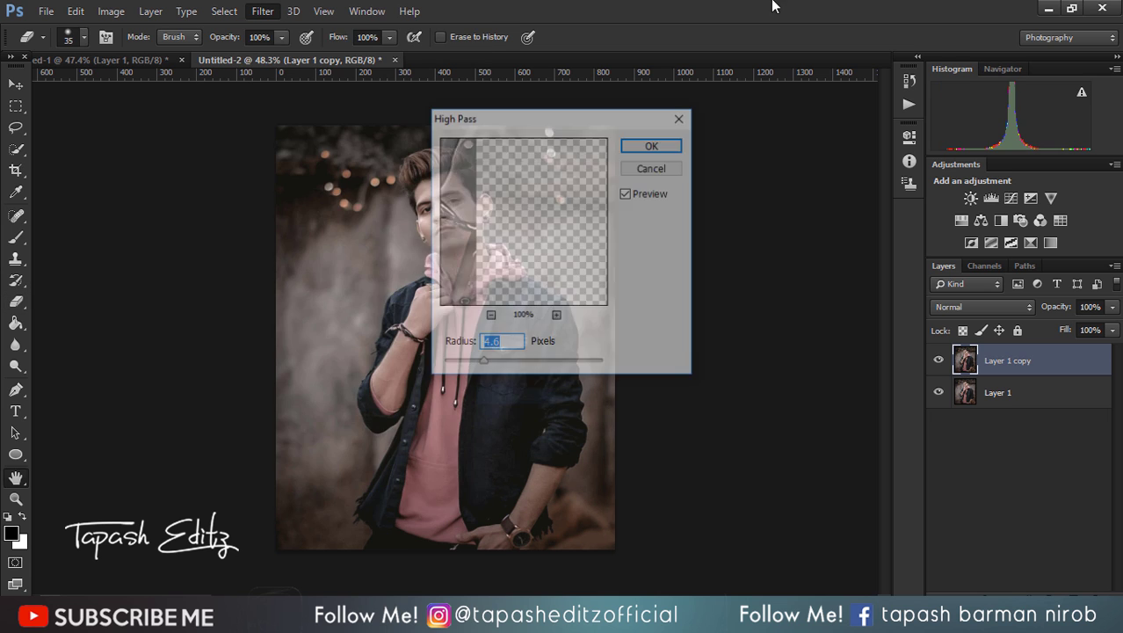
left_click_drag(521, 118, 824, 111)
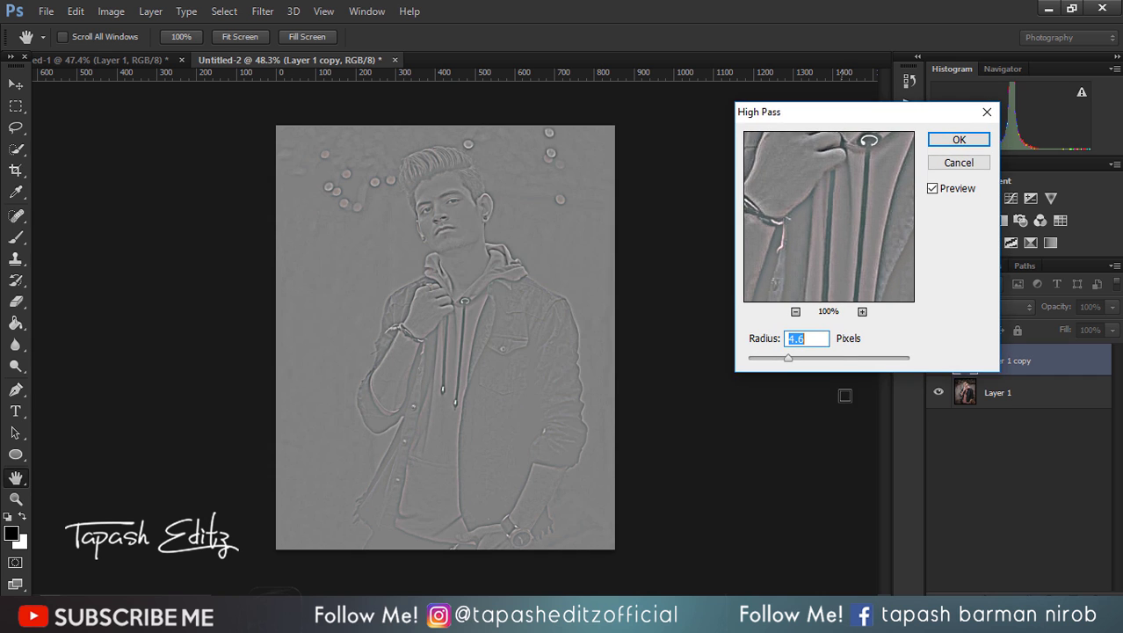
left_click(768, 361)
left_click(957, 142)
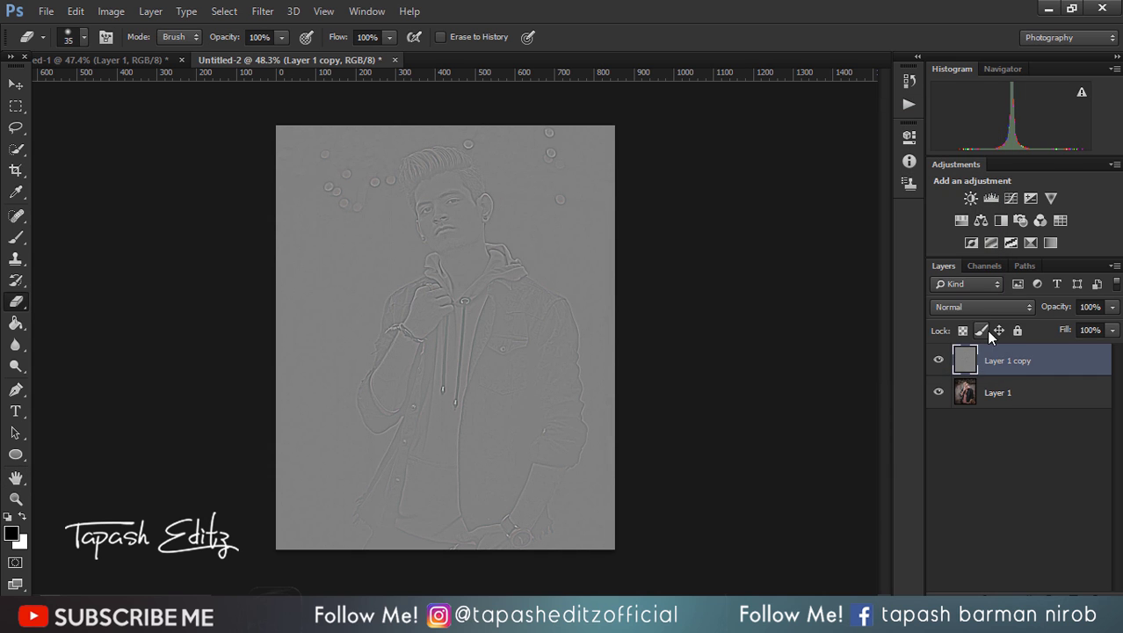
Step: Set the High Pass layer's blend mode to Overlay and compare the image with and without it
left_click(969, 308)
left_click(955, 207)
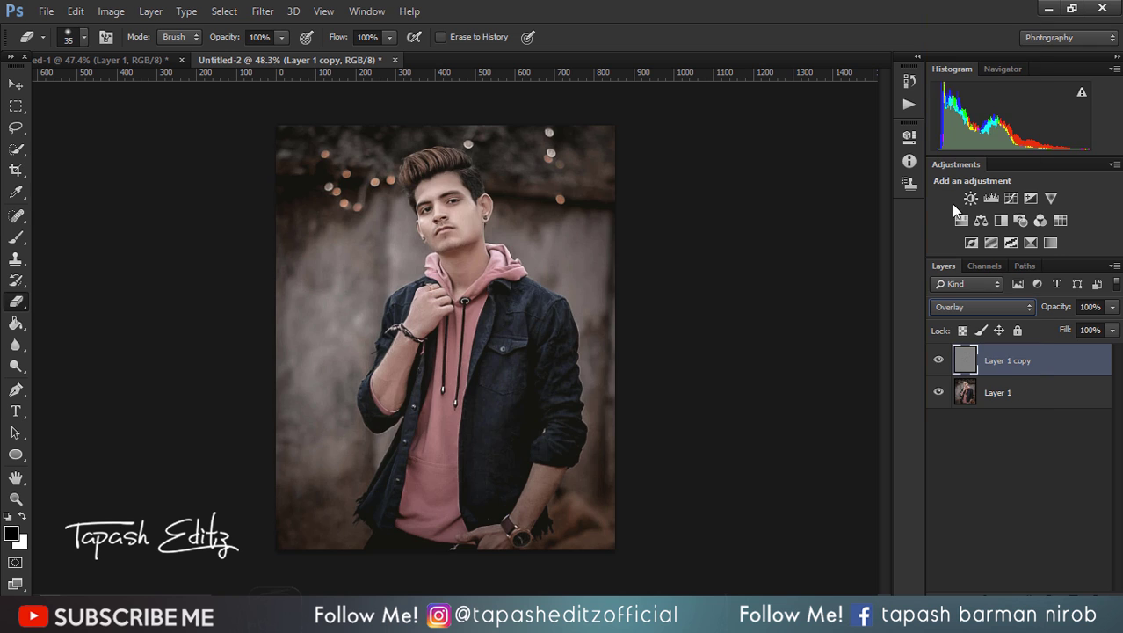
left_click(935, 363)
left_click(936, 363)
Step: Merge the High Pass sharpening layer down into the photo layer and check the whole image
right_click(1020, 366)
left_click(780, 471)
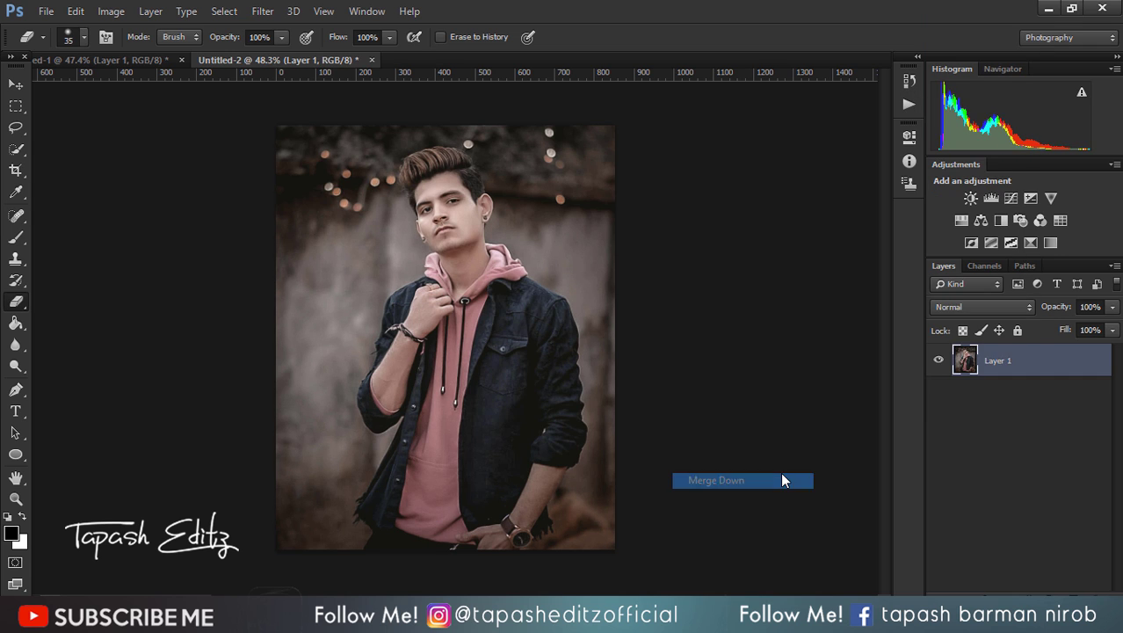
scroll(527, 315, "down", 2)
scroll(527, 315, "up", 3)
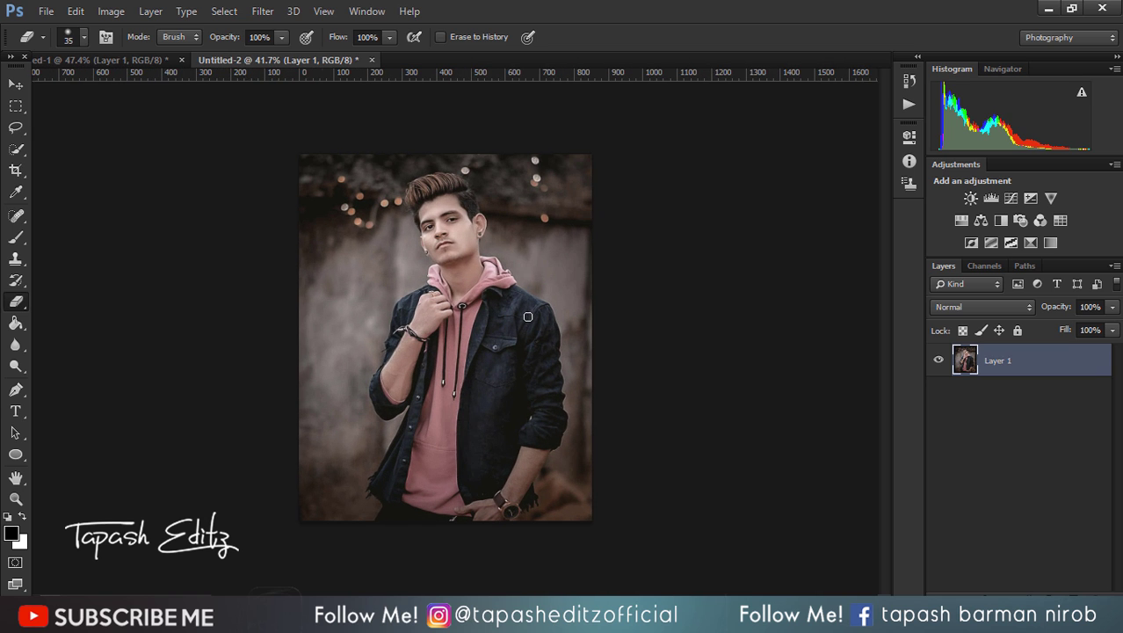